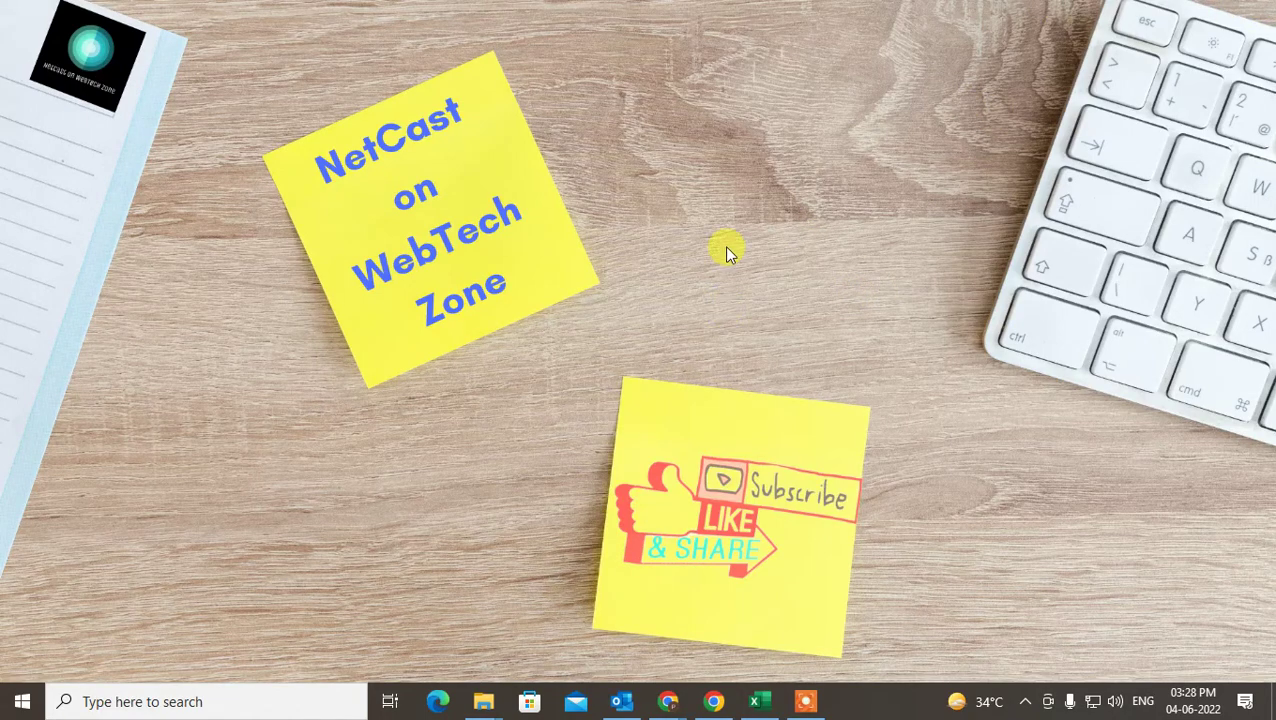
click(751, 694)
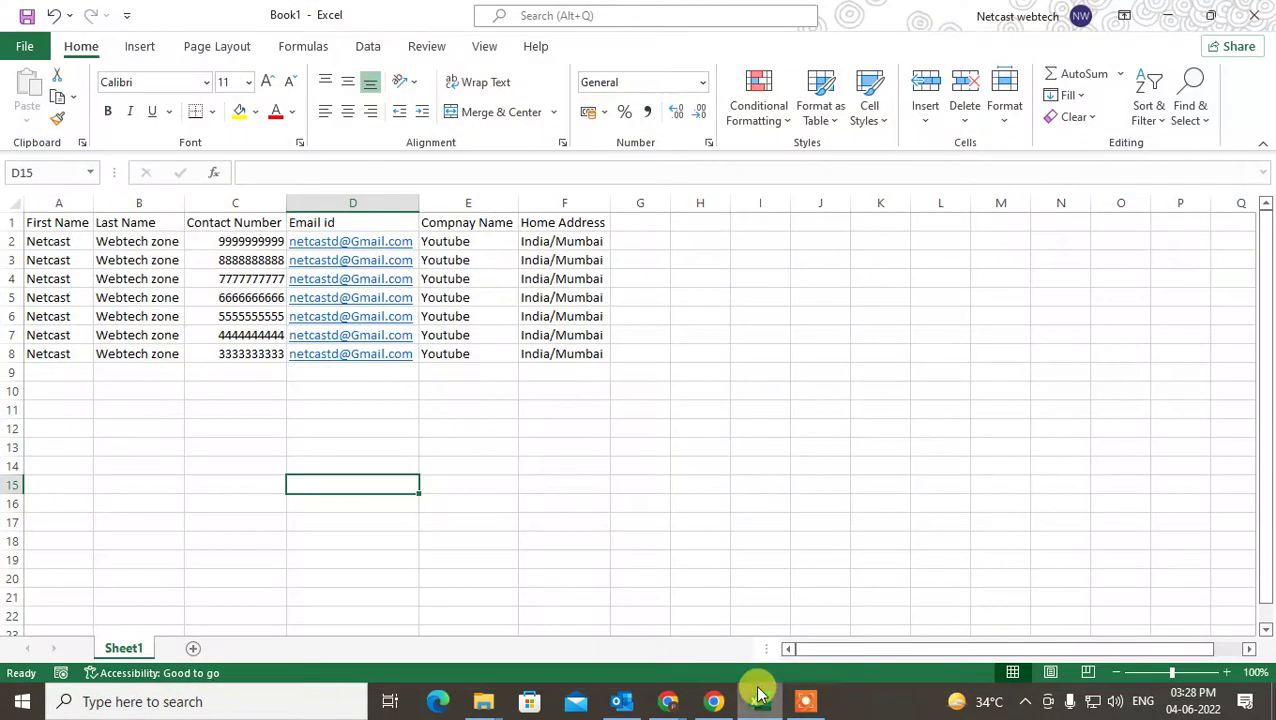
click(528, 396)
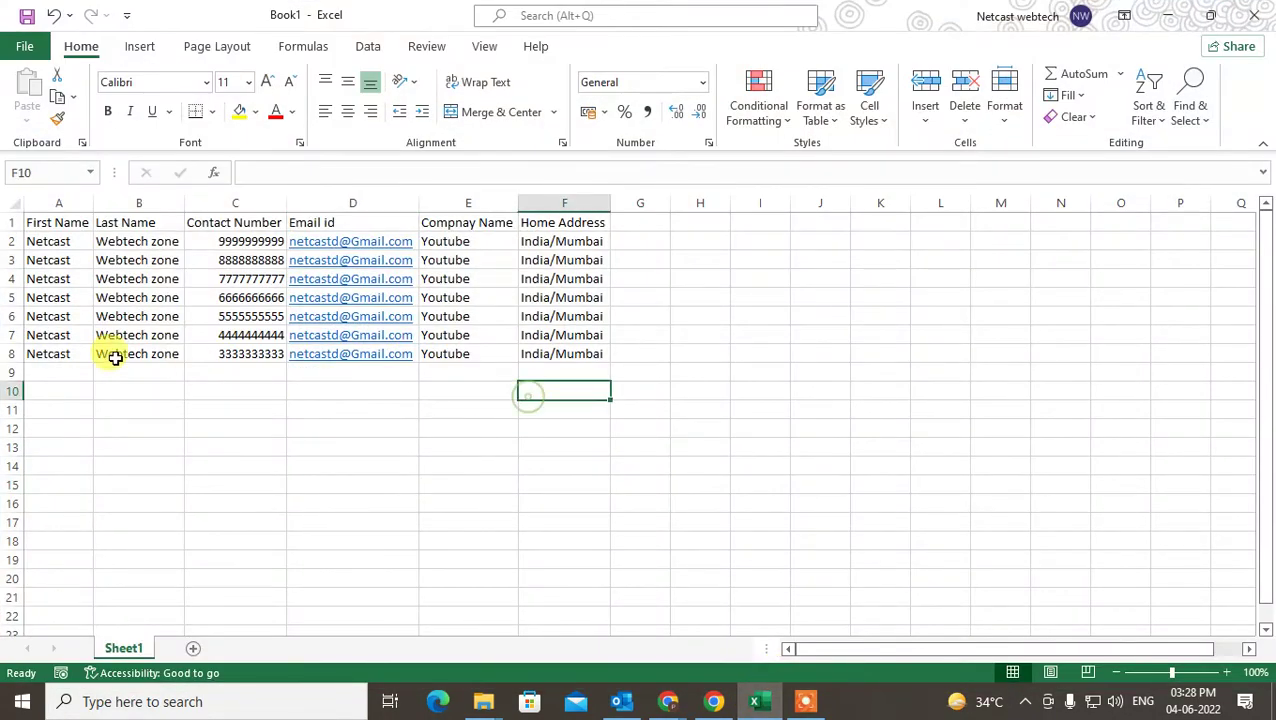
click(78, 222)
drag(78, 222, 640, 222)
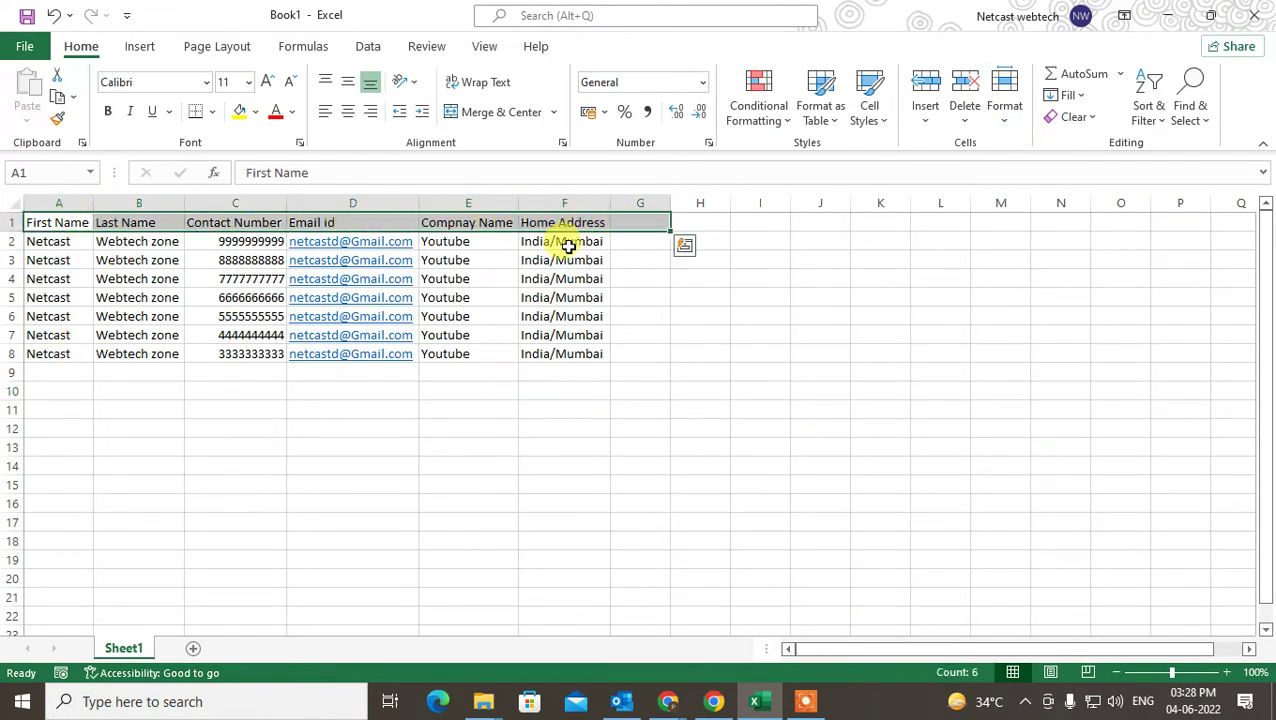
click(299, 449)
drag(34, 222, 48, 316)
drag(132, 236, 150, 354)
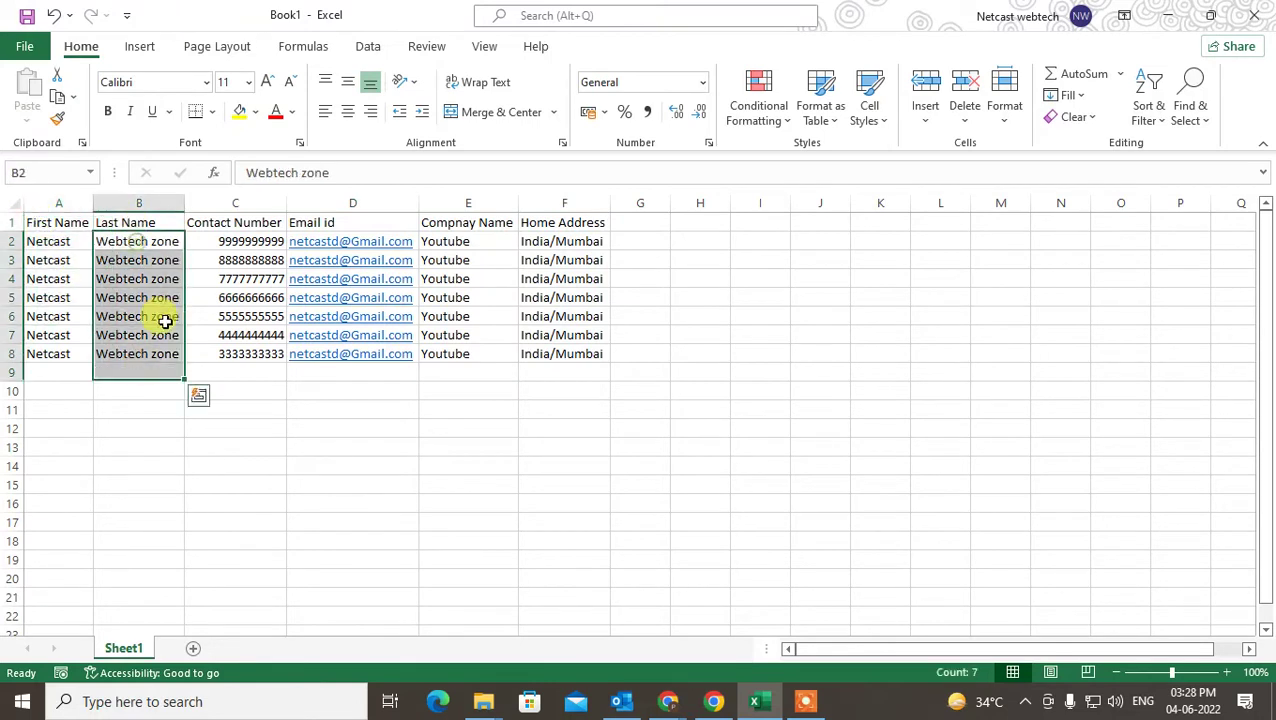
click(338, 222)
click(458, 218)
click(566, 218)
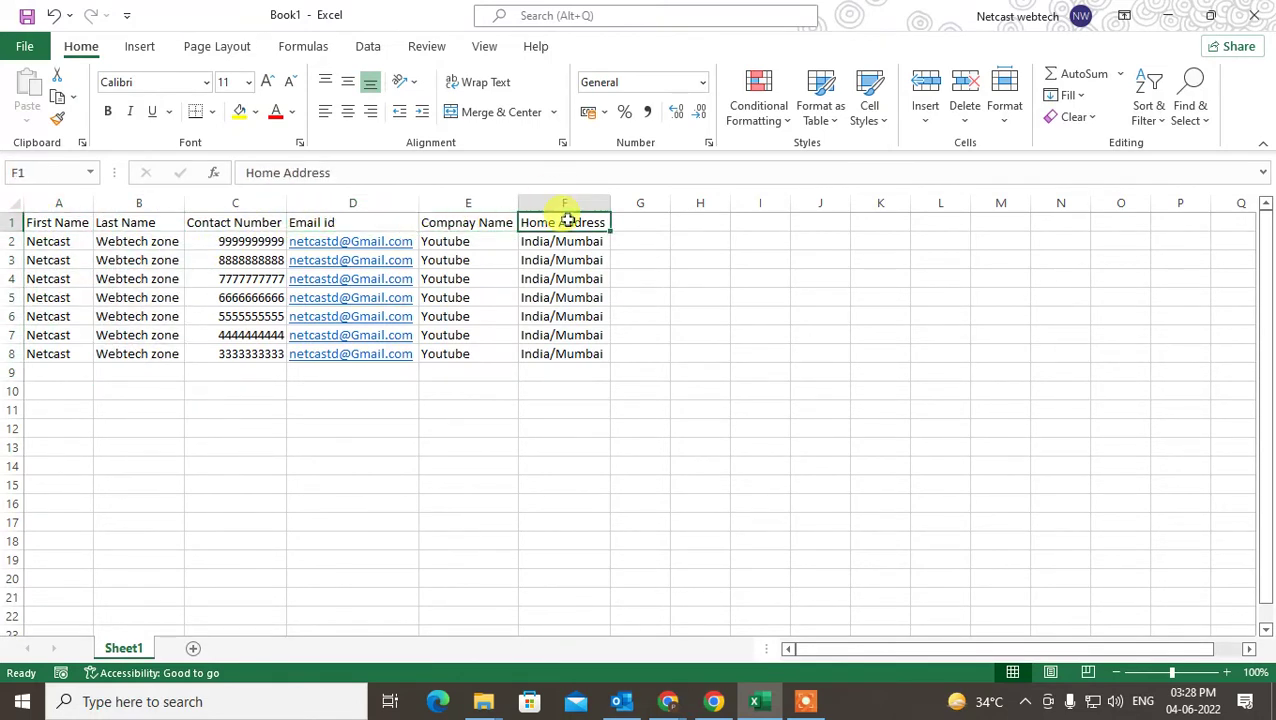
drag(636, 226, 1213, 231)
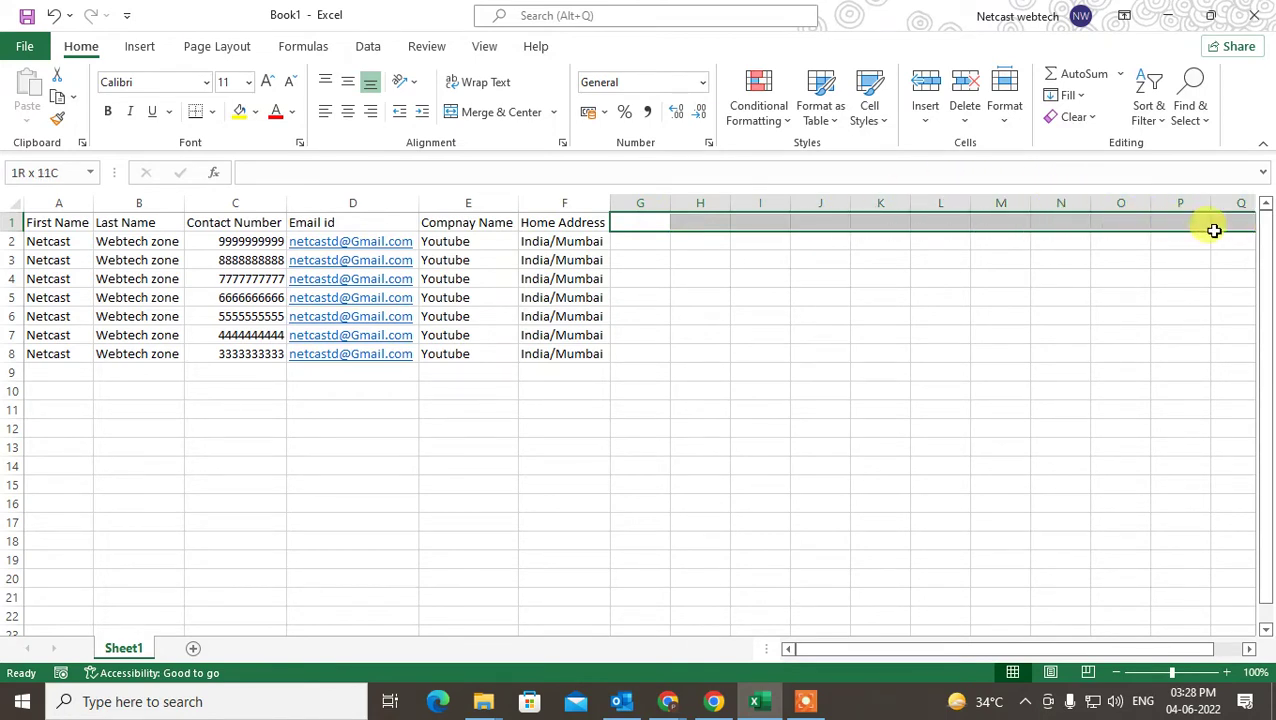
click(645, 276)
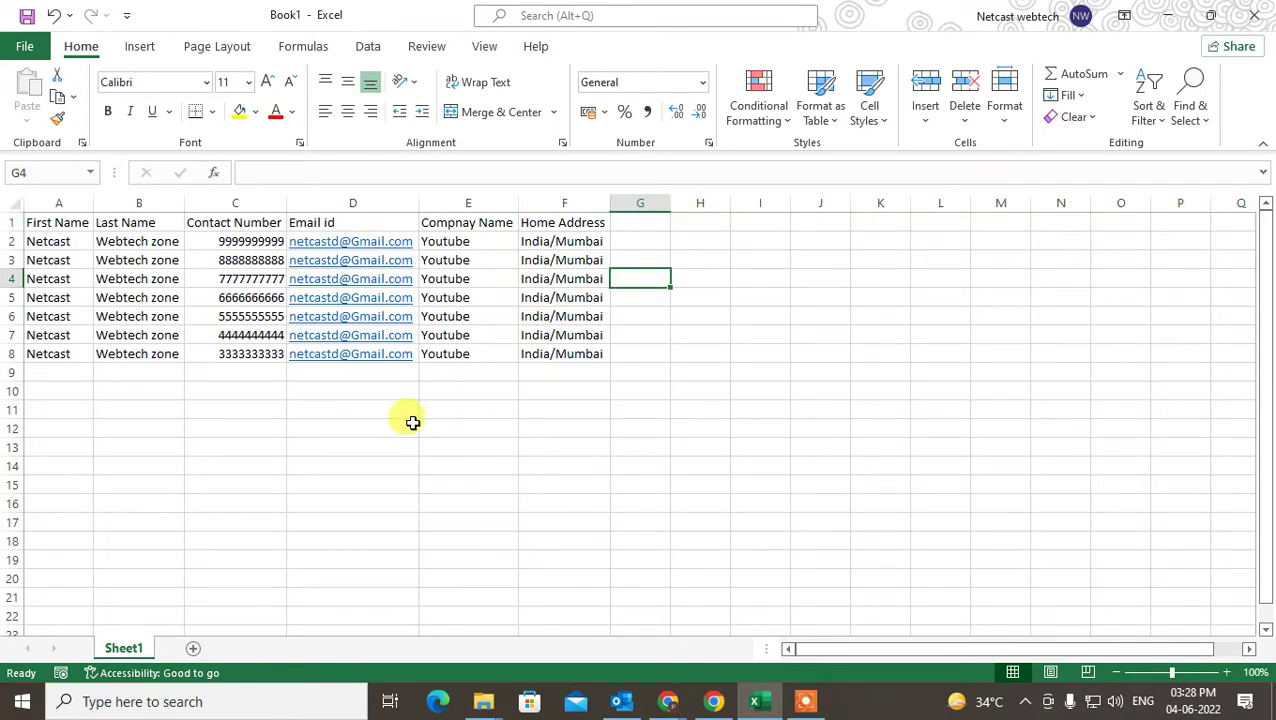
drag(46, 216, 567, 222)
click(655, 240)
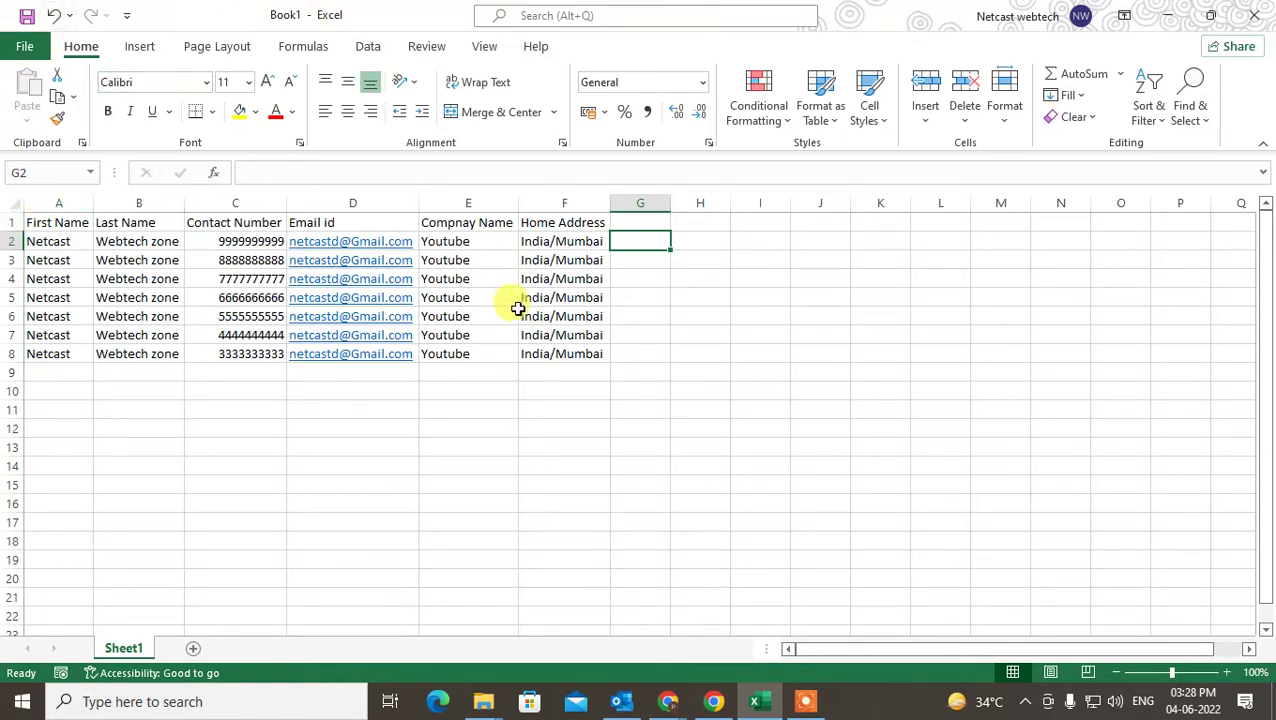
click(541, 426)
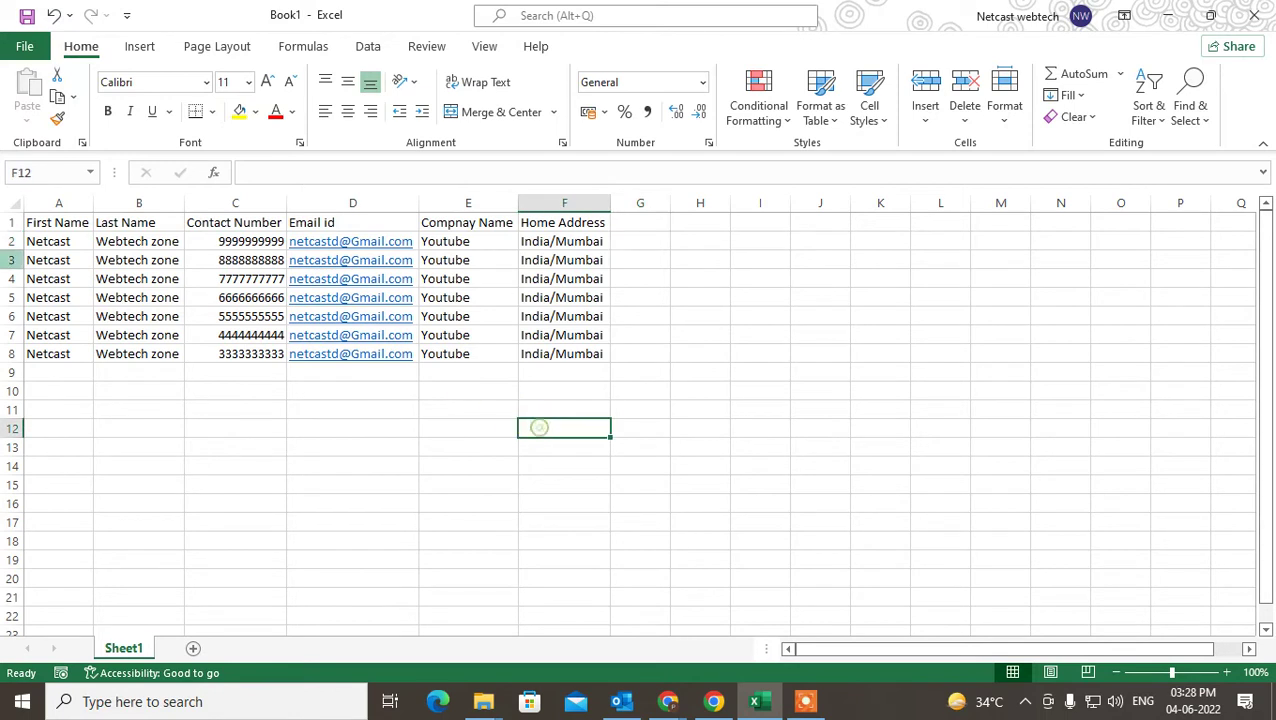
click(37, 221)
click(714, 240)
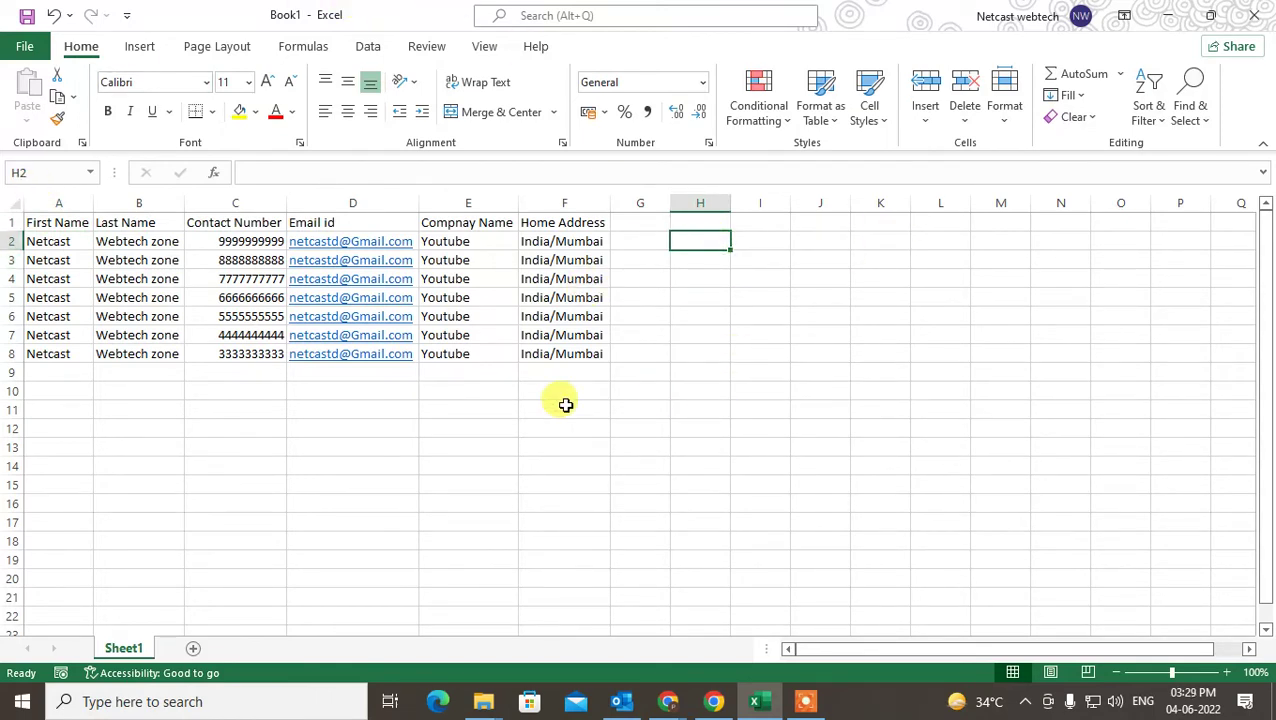
Save the workbook to Documents as CSV UTF-8 (Comma delimited) named 'contact of outlook from excel'.
click(28, 46)
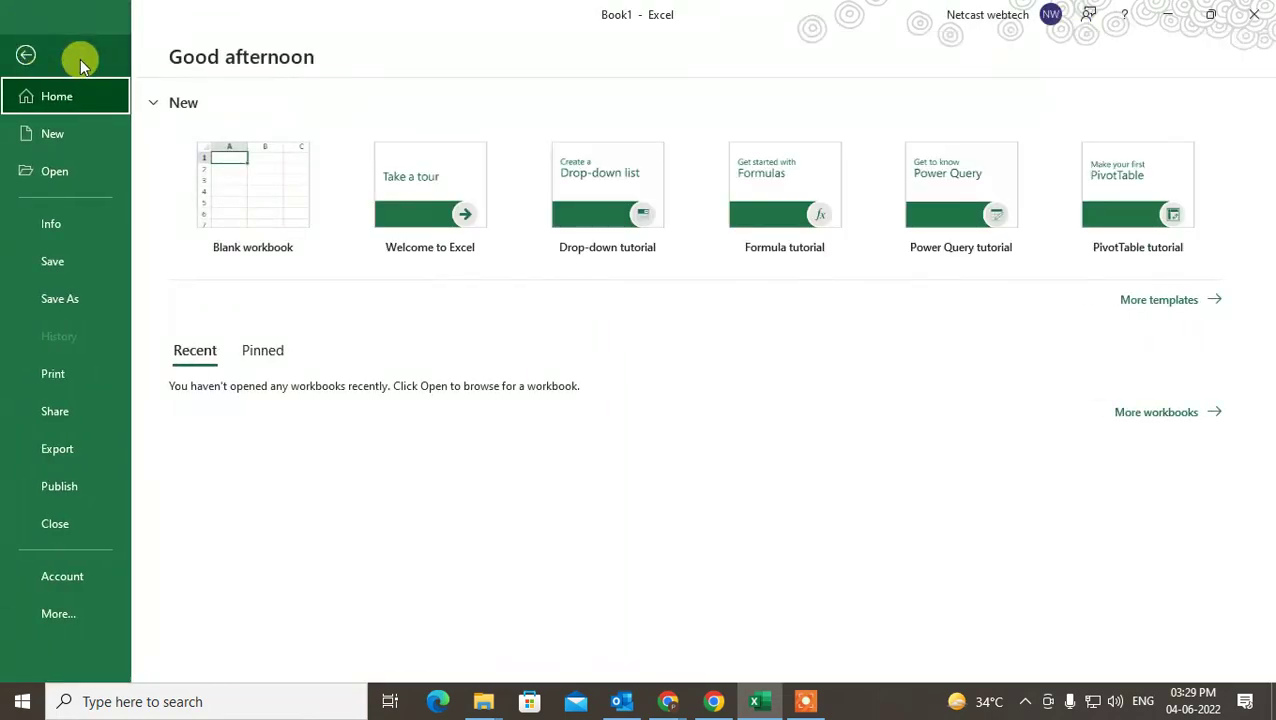
click(80, 297)
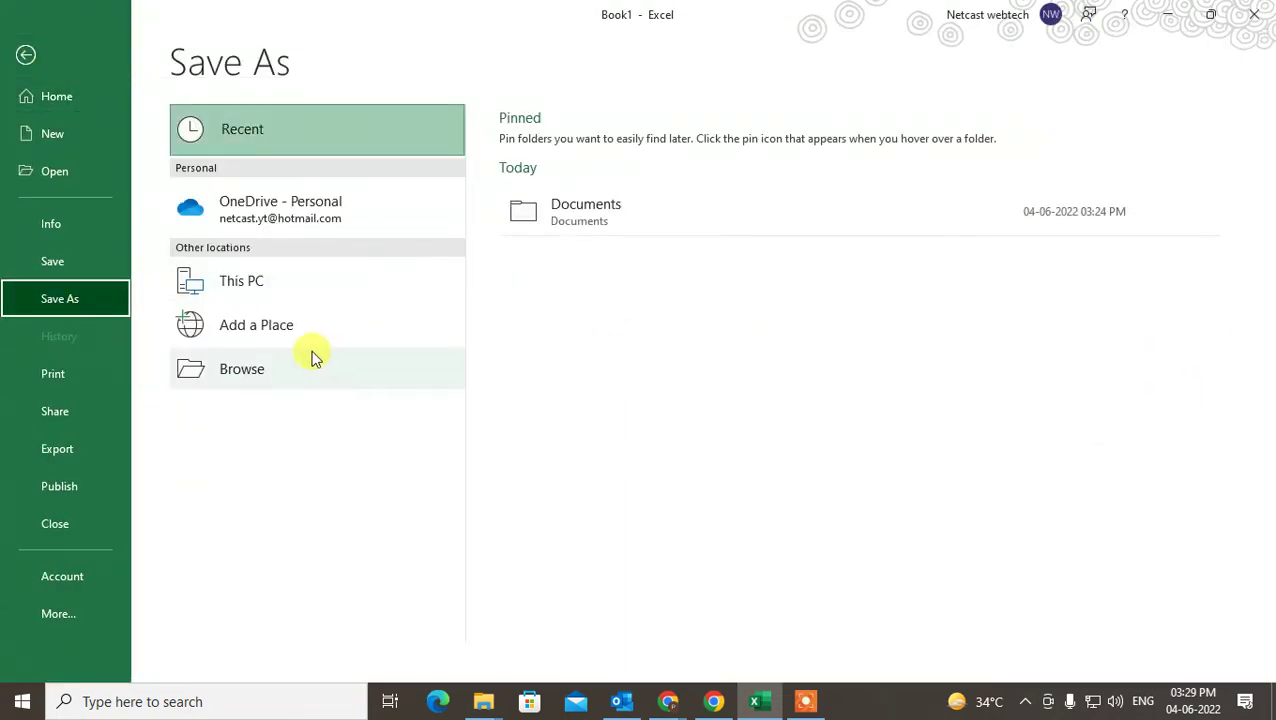
click(305, 355)
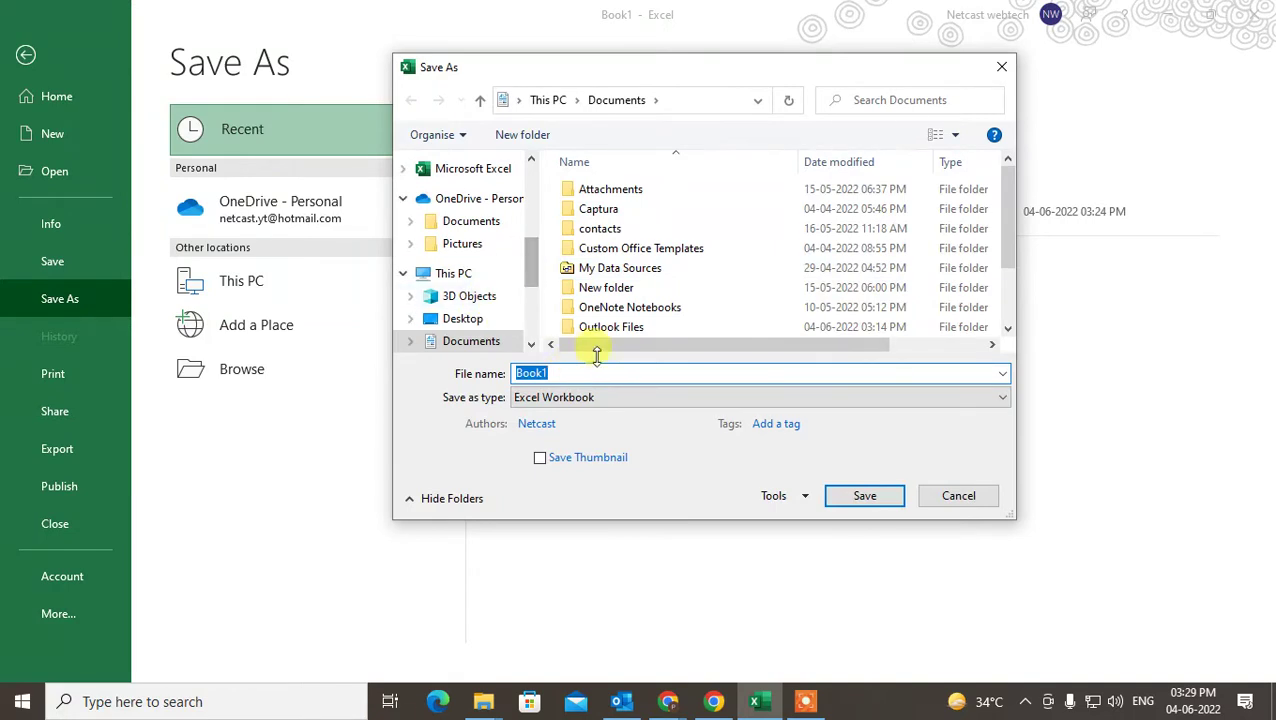
text(cont)
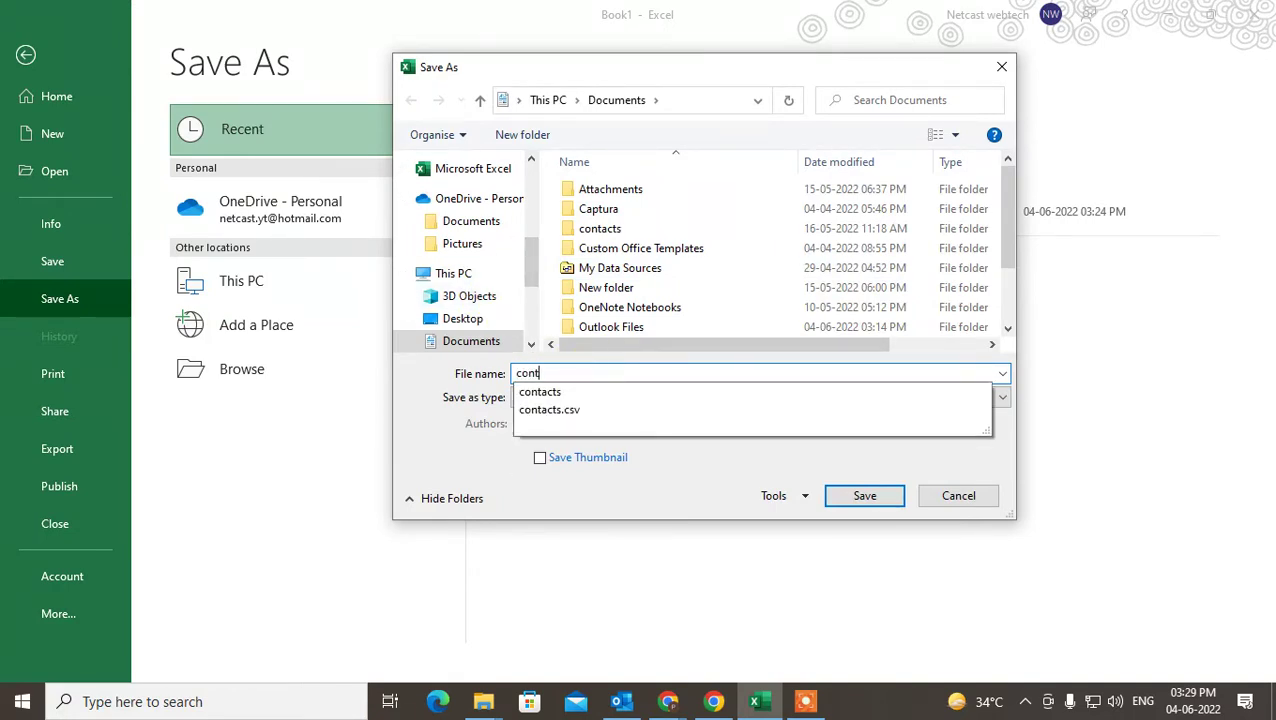
text(act of outlook from excel)
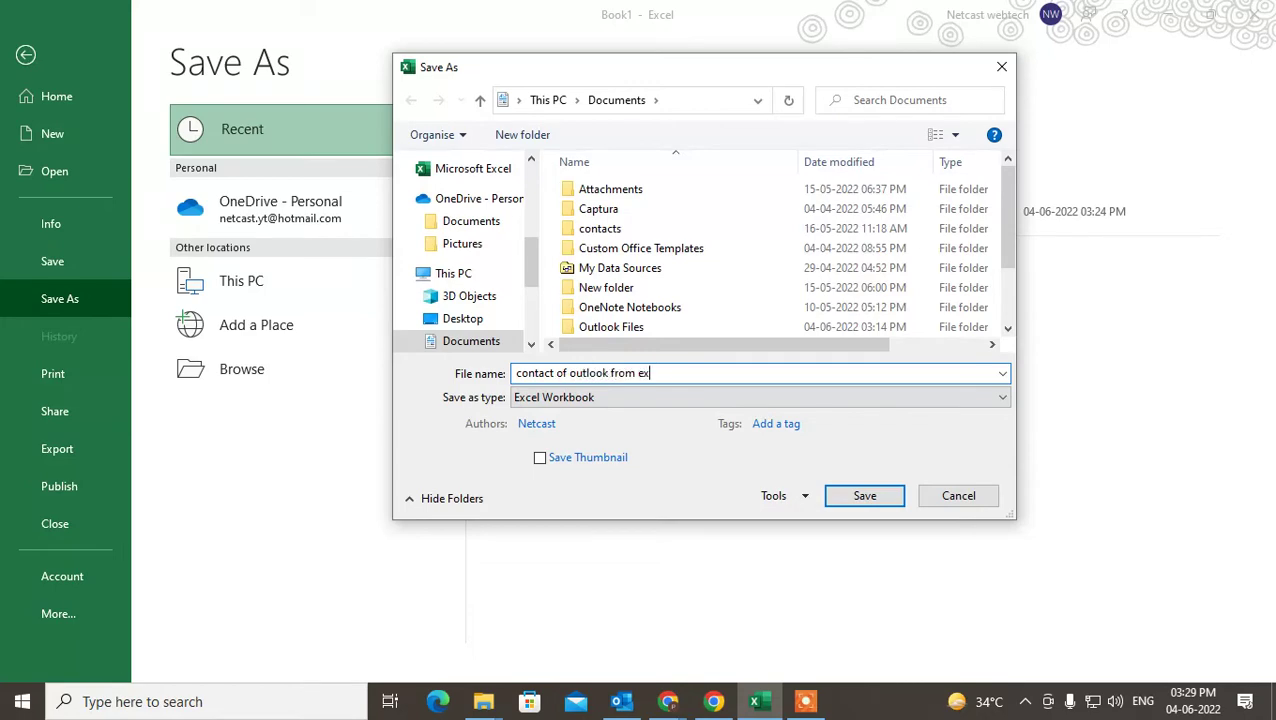
click(604, 398)
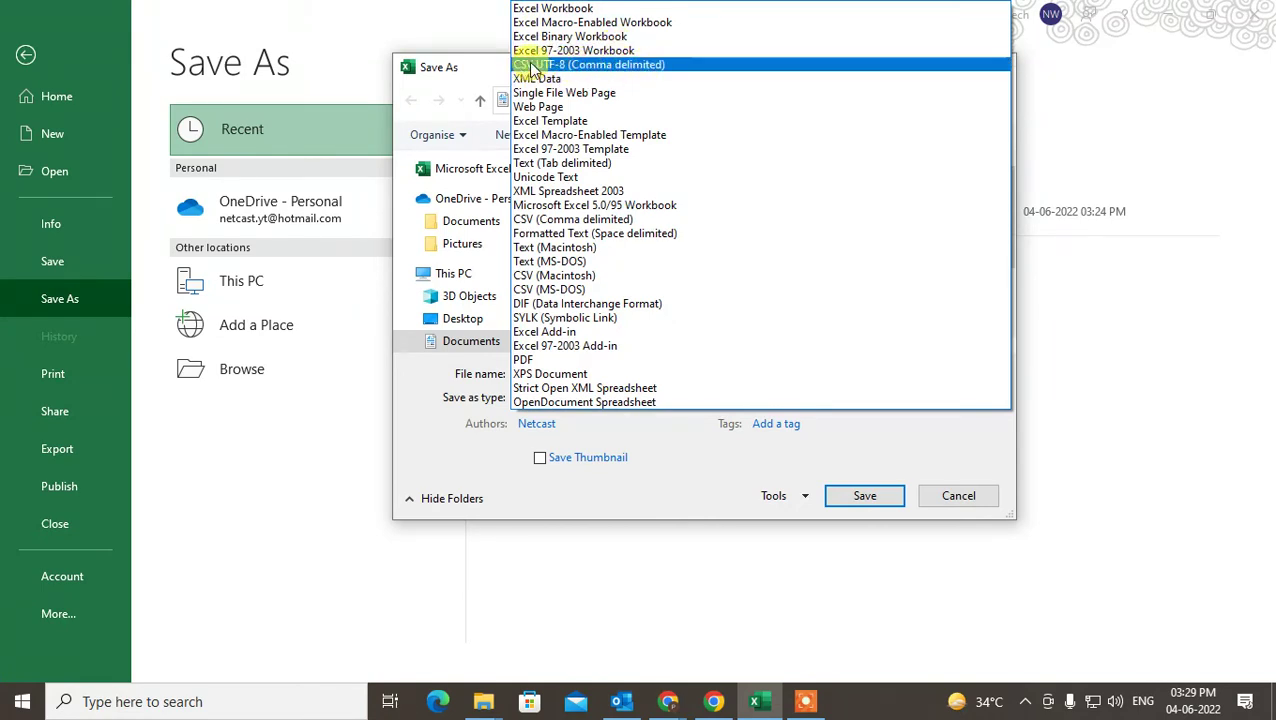
click(628, 64)
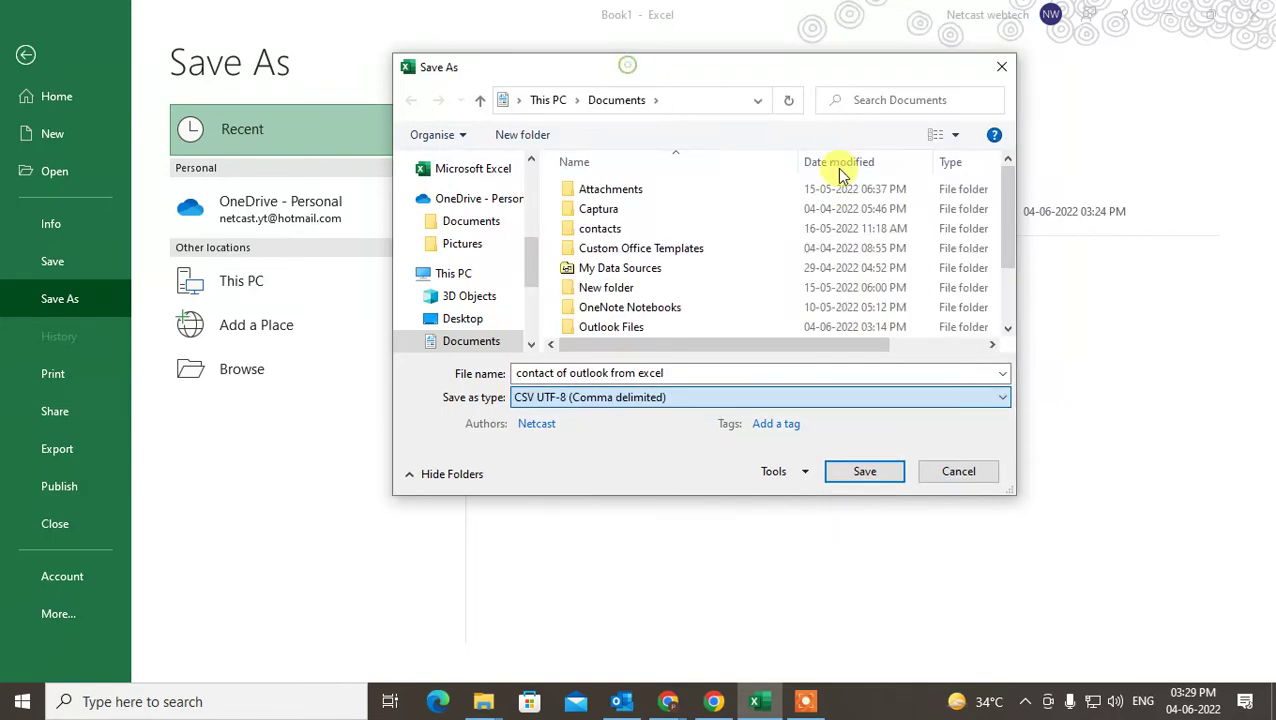
click(864, 474)
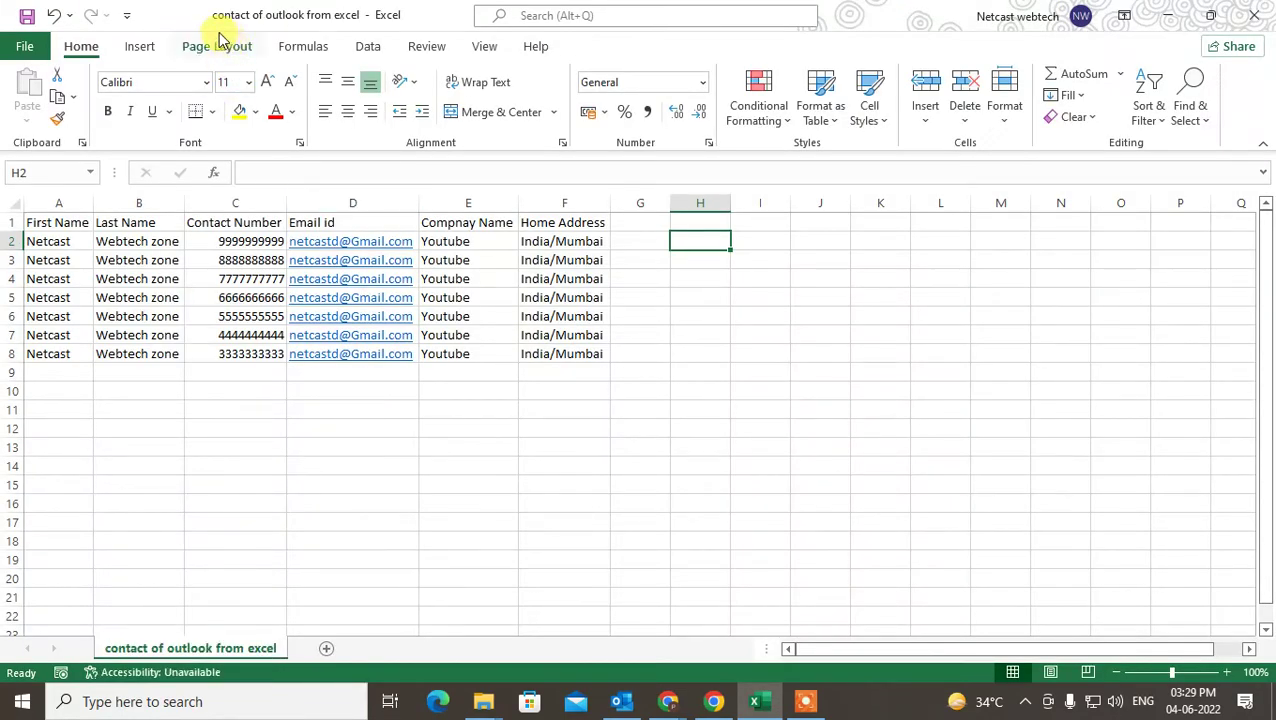
Switch to Outlook, launch the Import and Export Wizard, and select Import from another program or file.
click(621, 701)
click(27, 50)
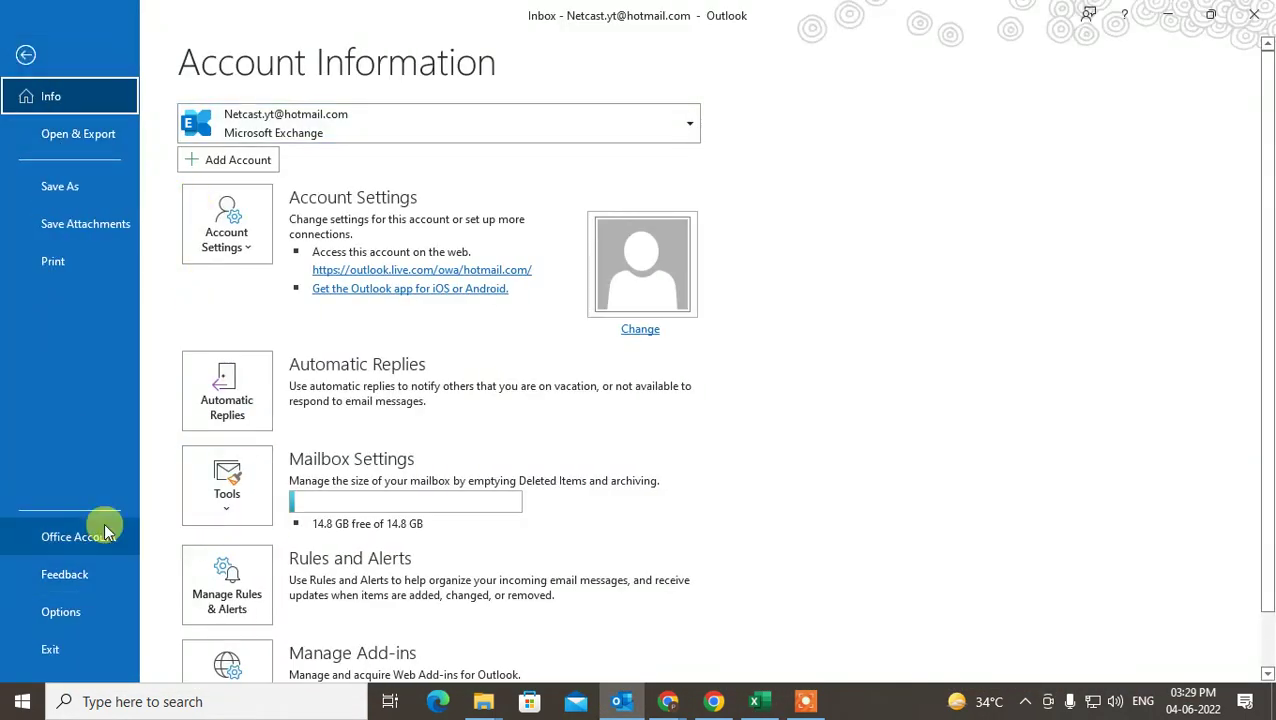
click(70, 142)
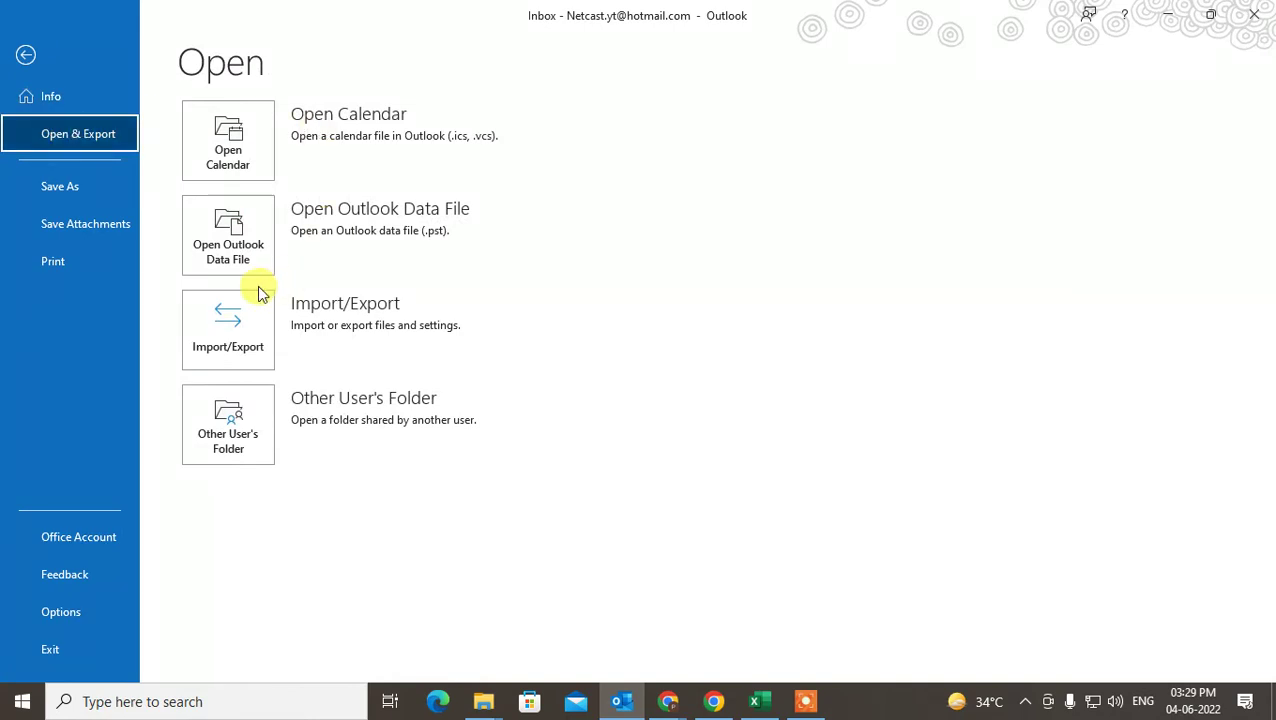
click(254, 330)
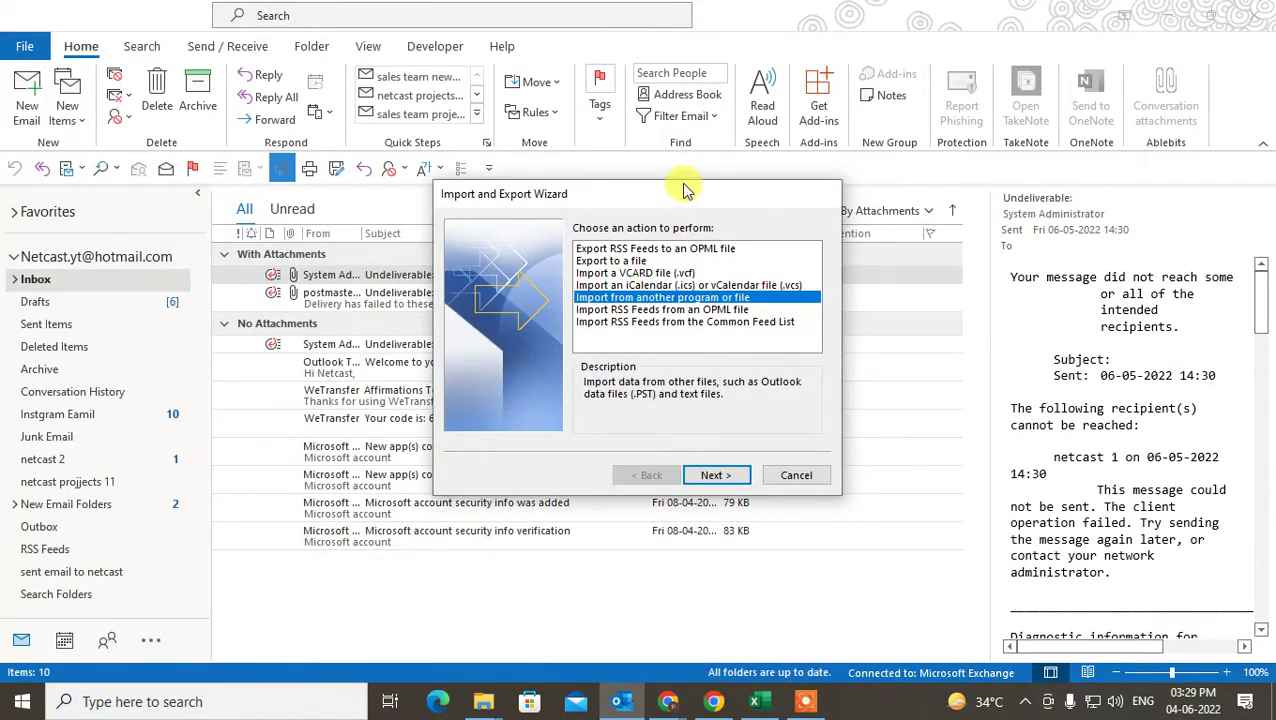
drag(684, 186, 626, 171)
click(580, 294)
click(582, 283)
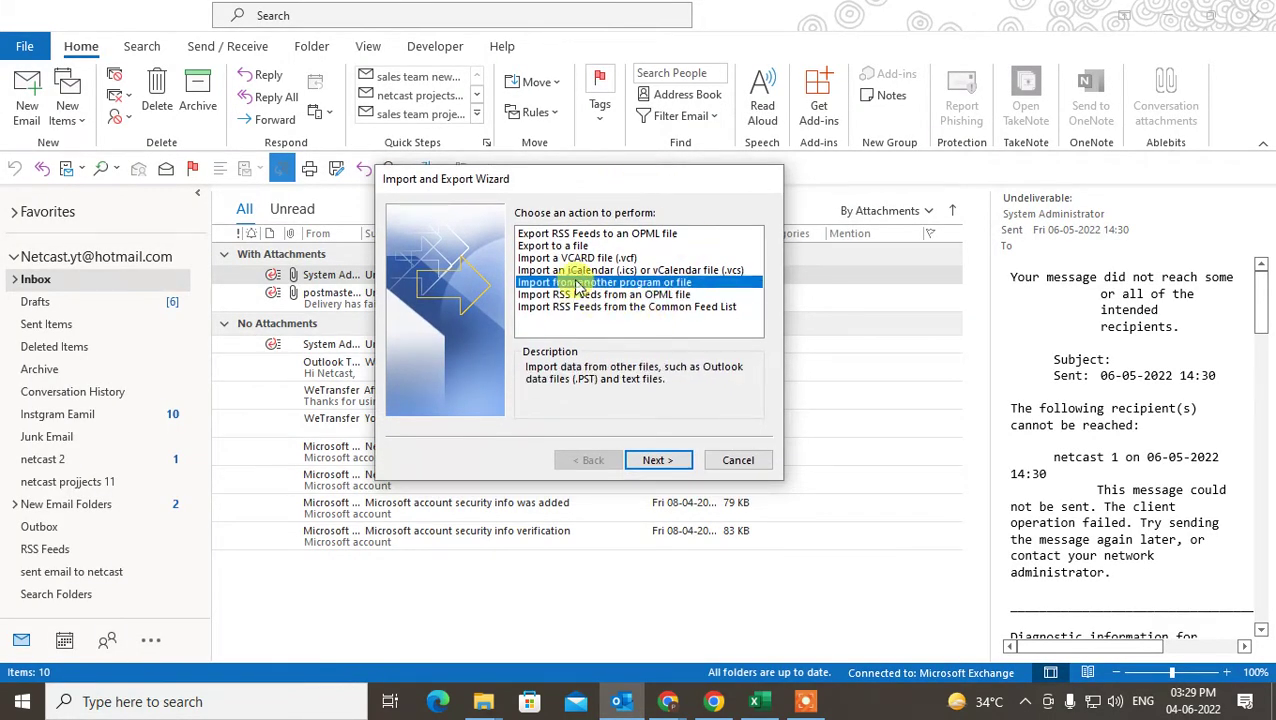
click(590, 294)
click(600, 285)
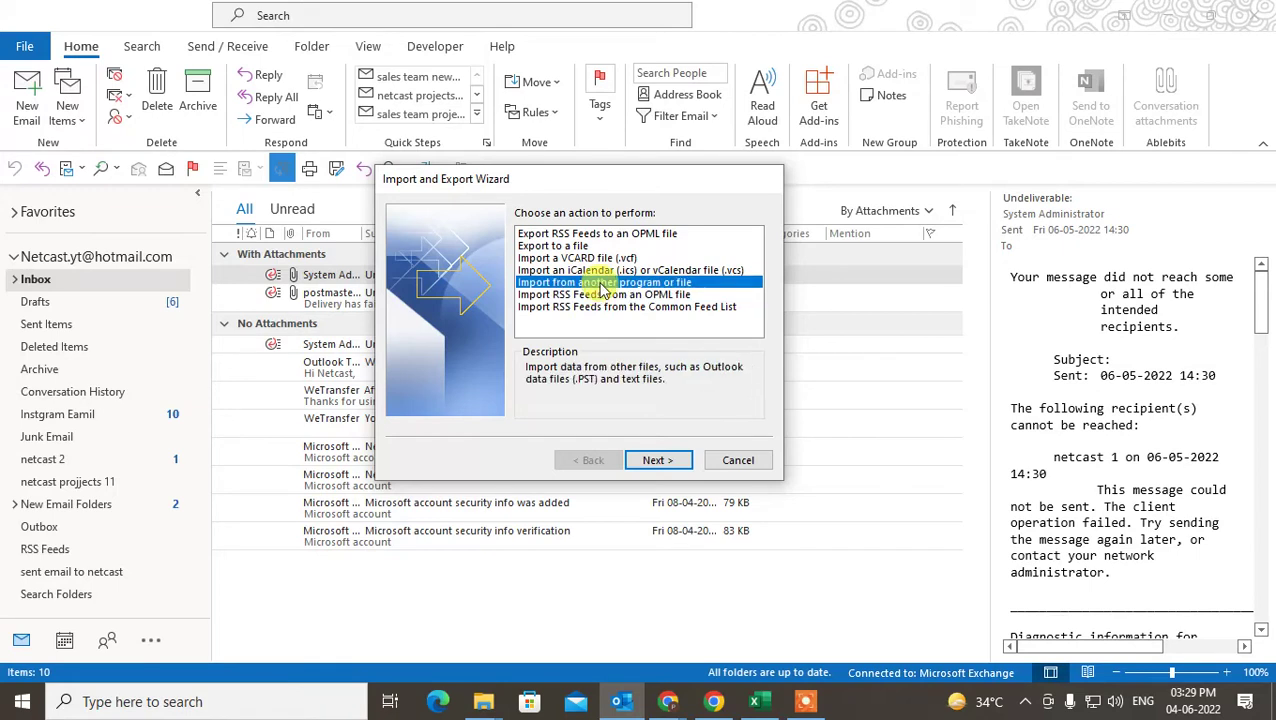
Choose Comma Separated Values as the import type and pick 'contact of outlook from excel' in Documents.
click(655, 456)
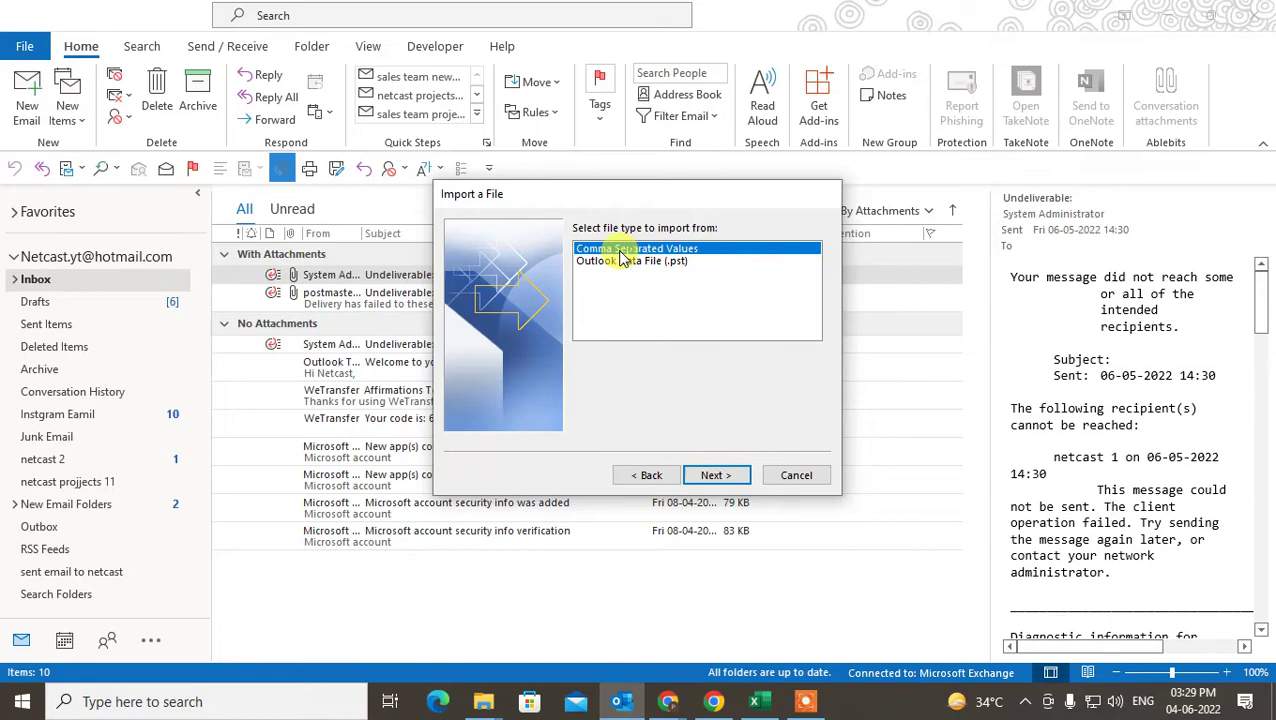
click(716, 475)
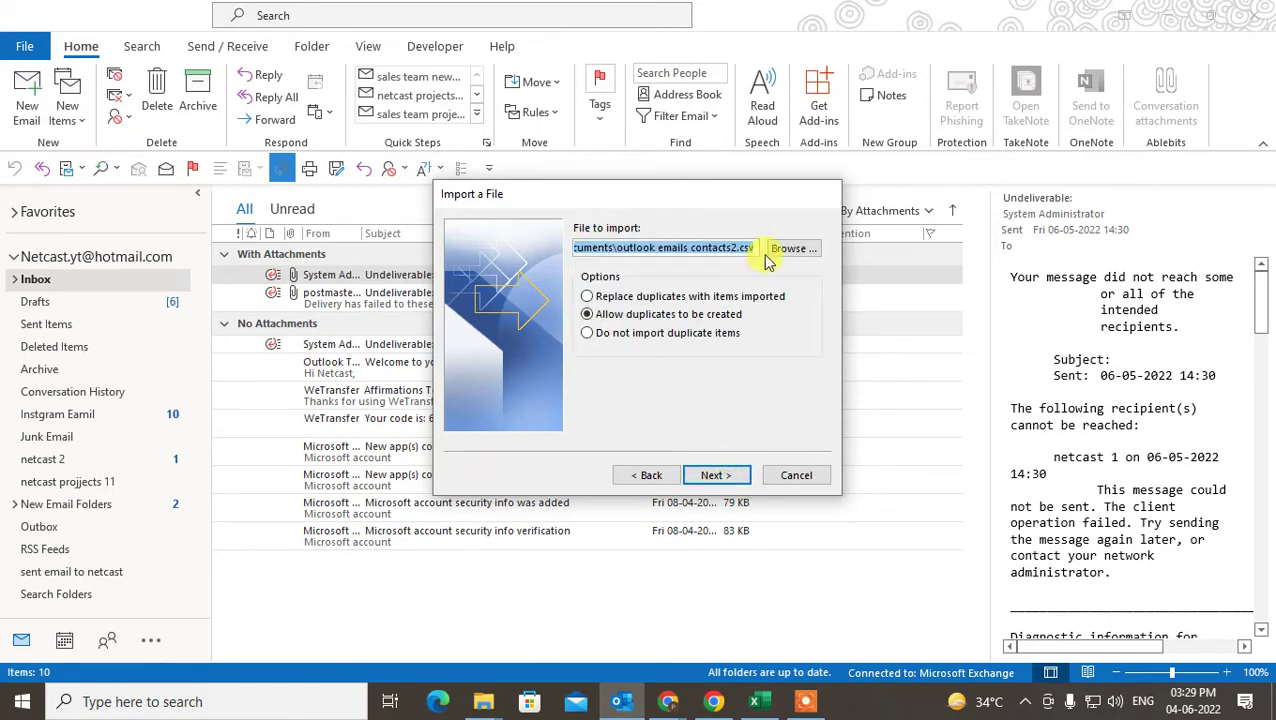
click(788, 249)
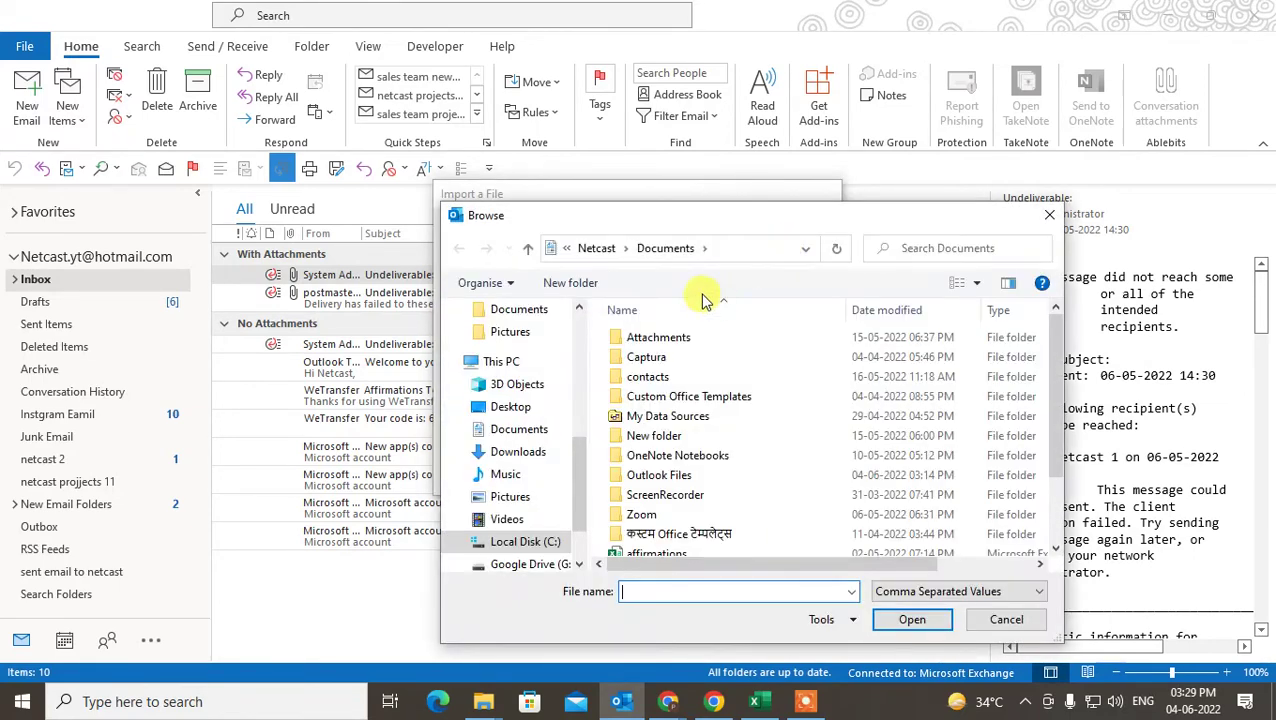
drag(728, 222, 516, 114)
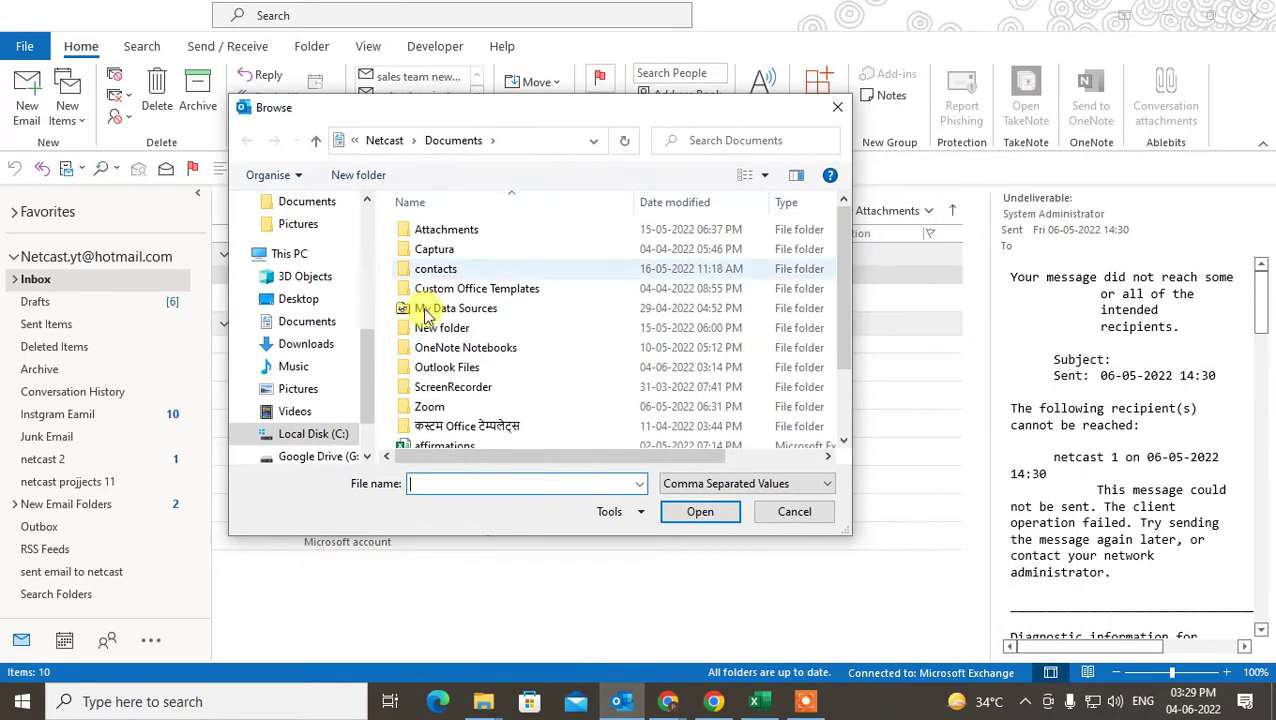
click(300, 321)
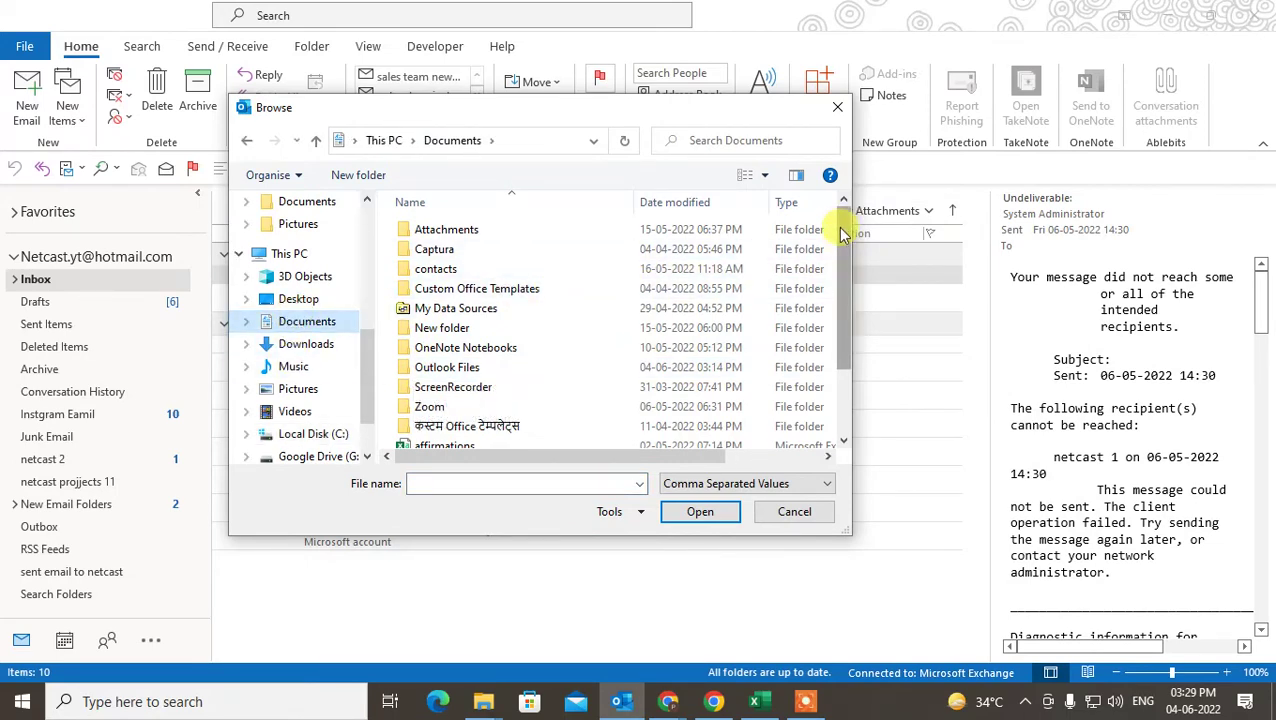
drag(842, 233, 843, 352)
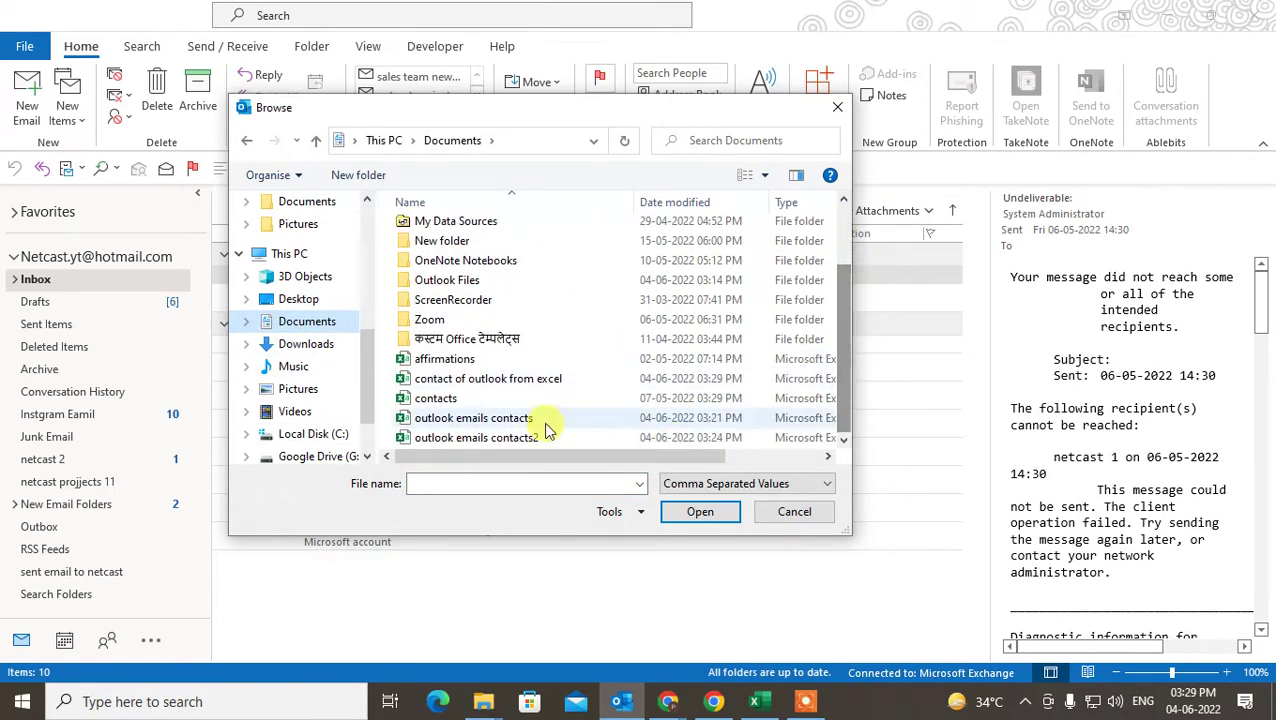
click(538, 385)
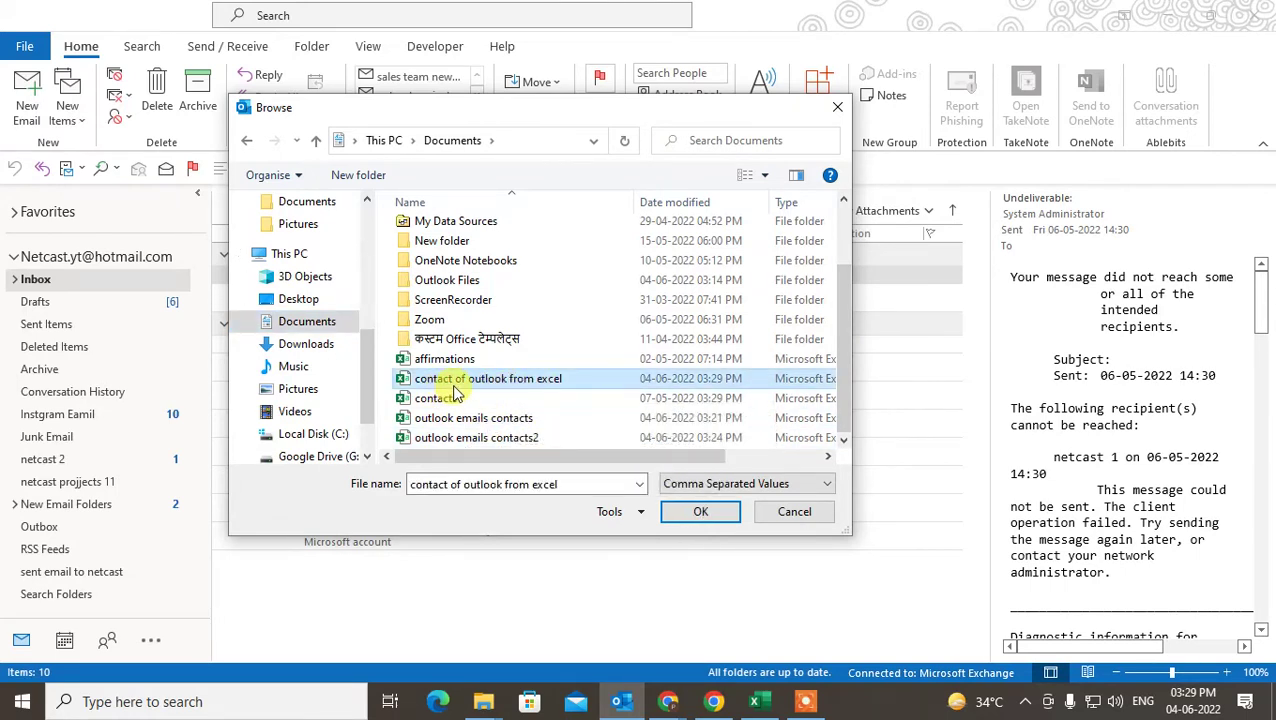
Confirm the chosen file and set the import option to Allow duplicates to be created.
click(700, 512)
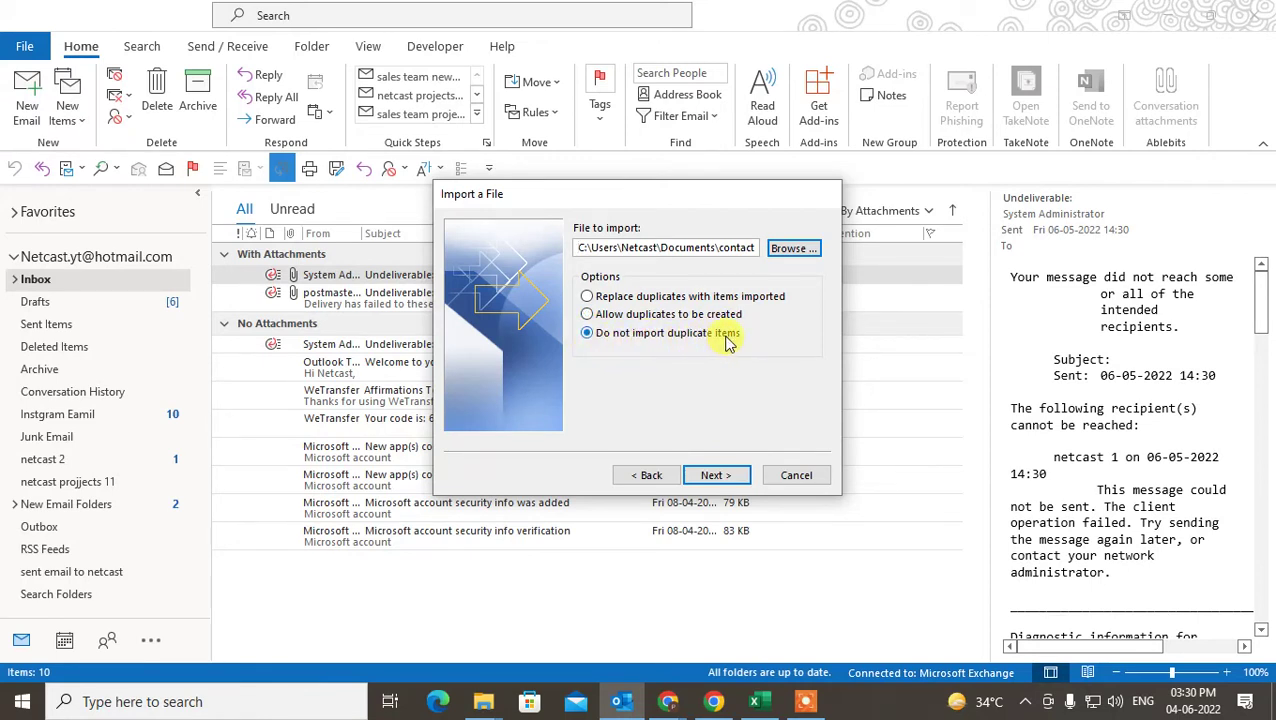
click(588, 297)
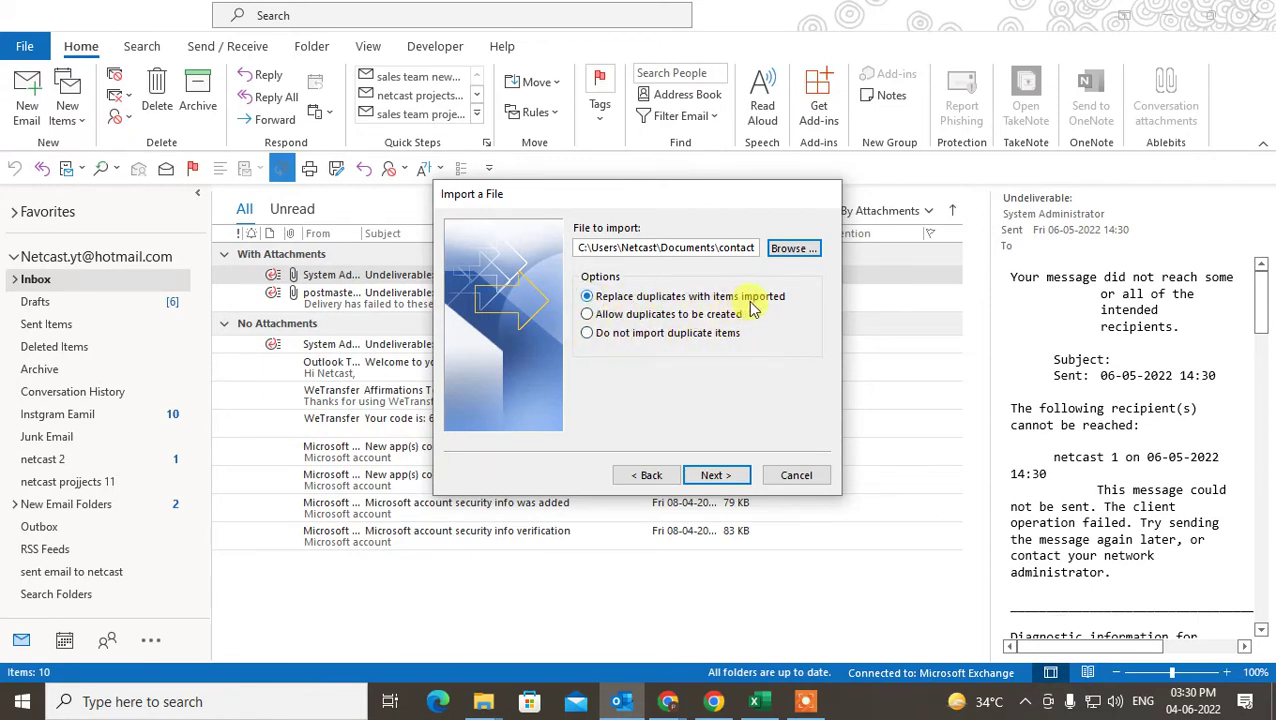
click(598, 316)
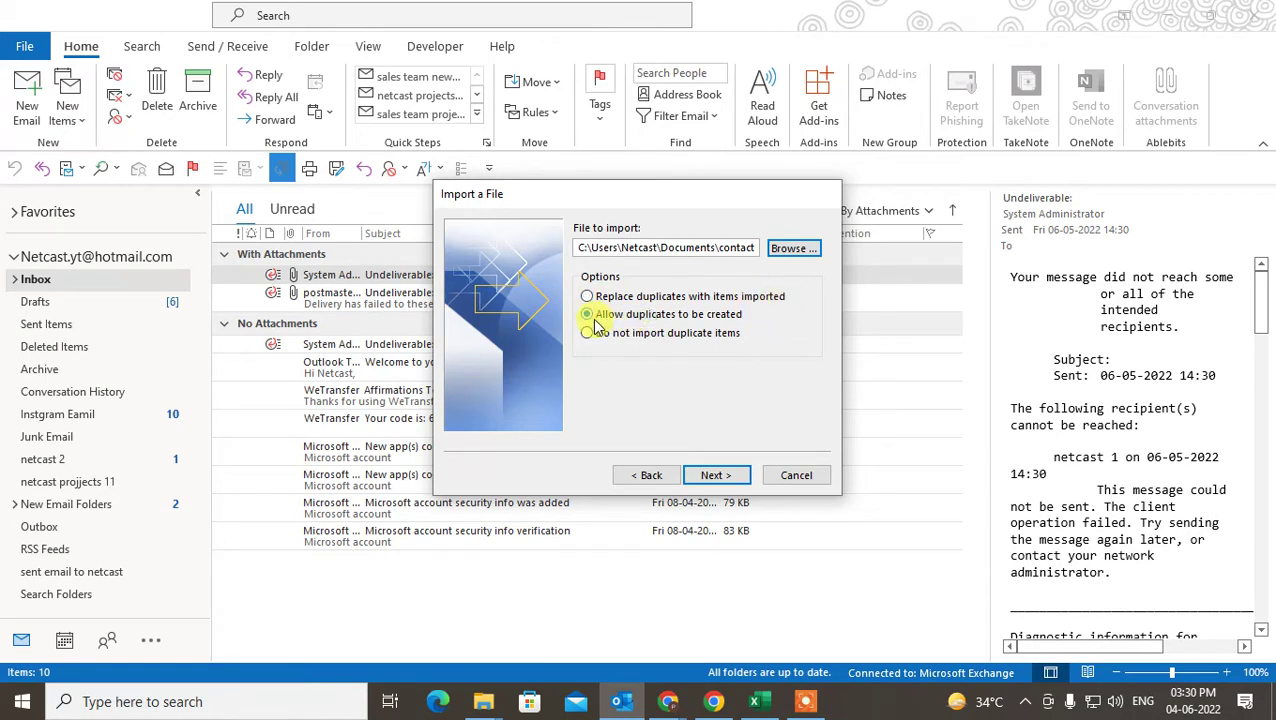
click(714, 476)
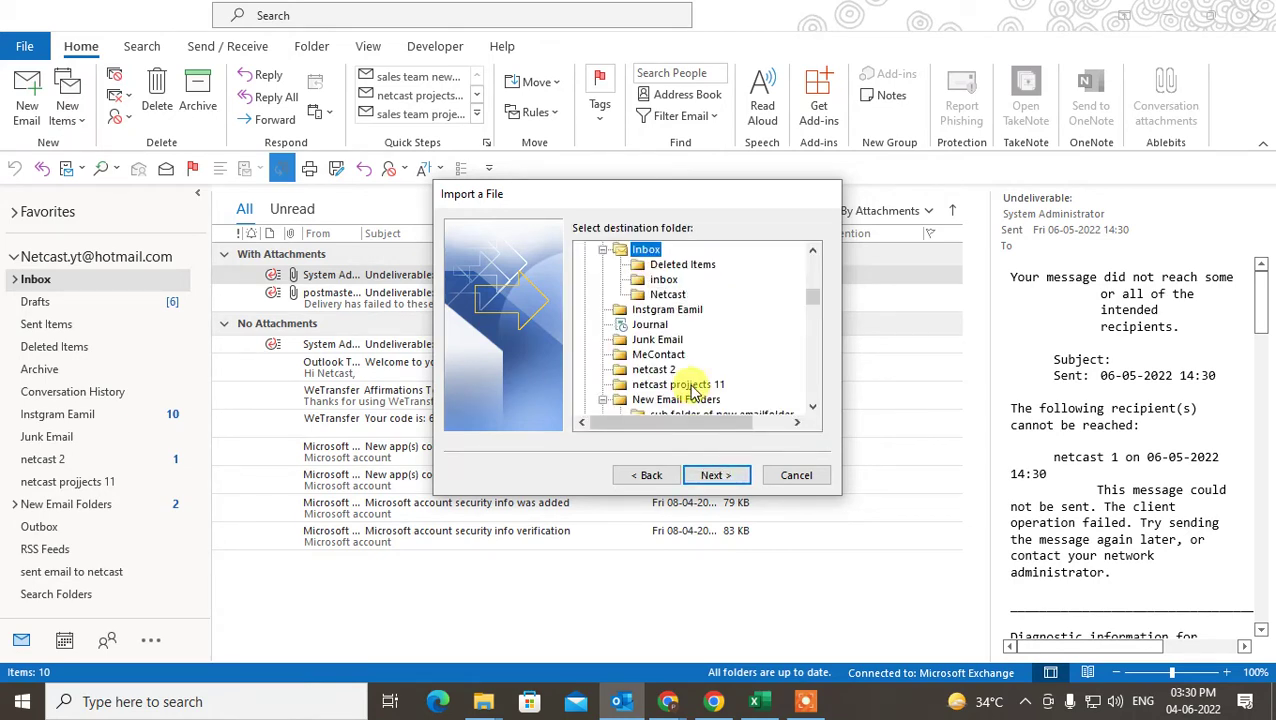
Collapse the account and data file folders in the destination tree to compare them.
drag(815, 300, 817, 251)
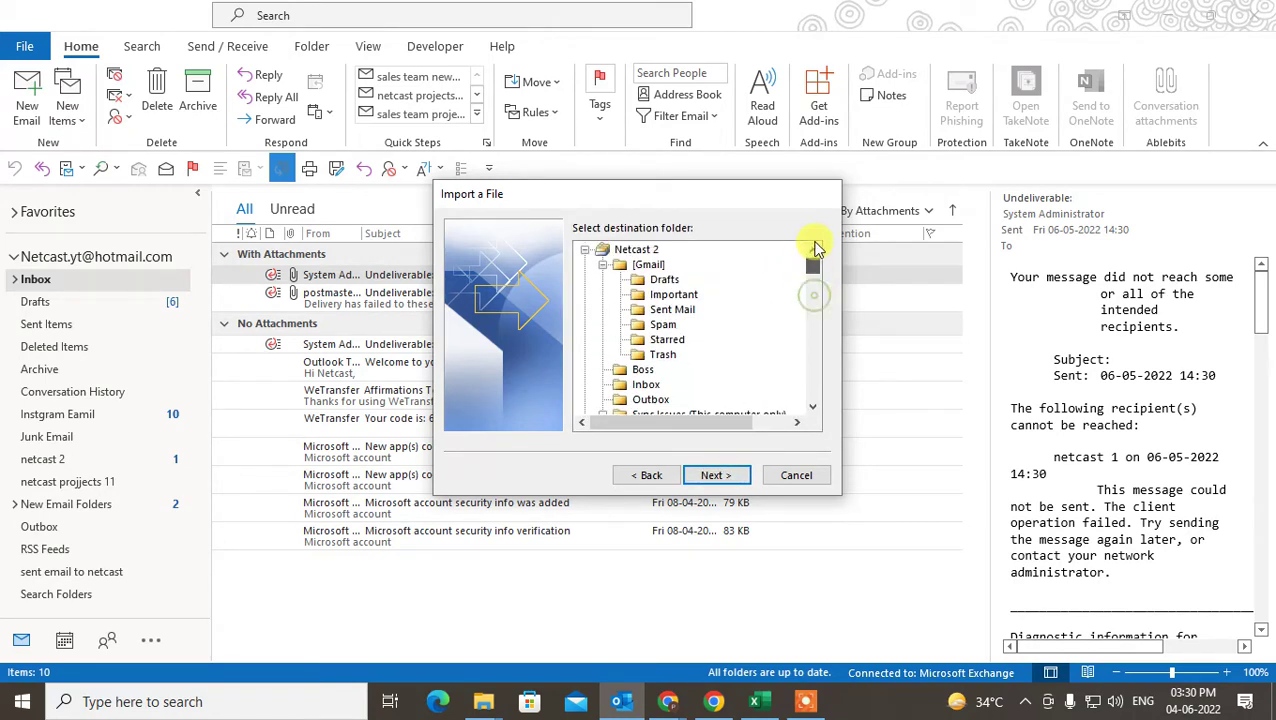
click(586, 250)
click(586, 264)
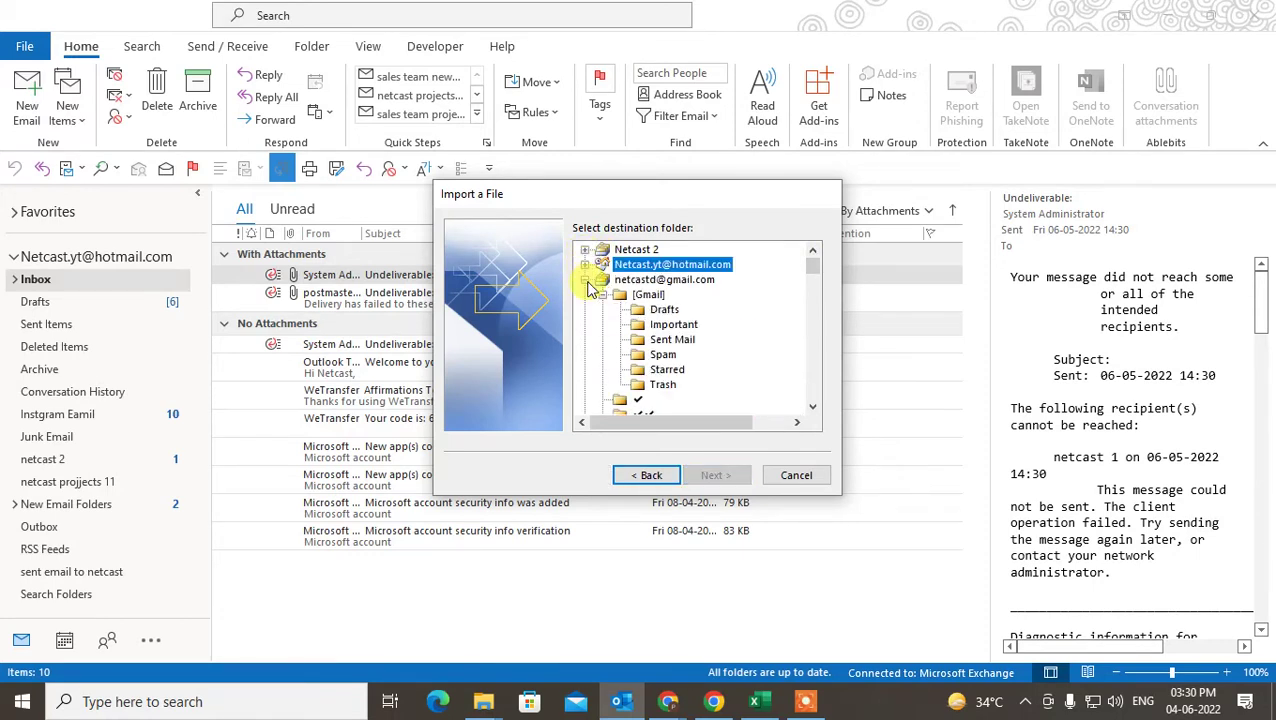
click(586, 279)
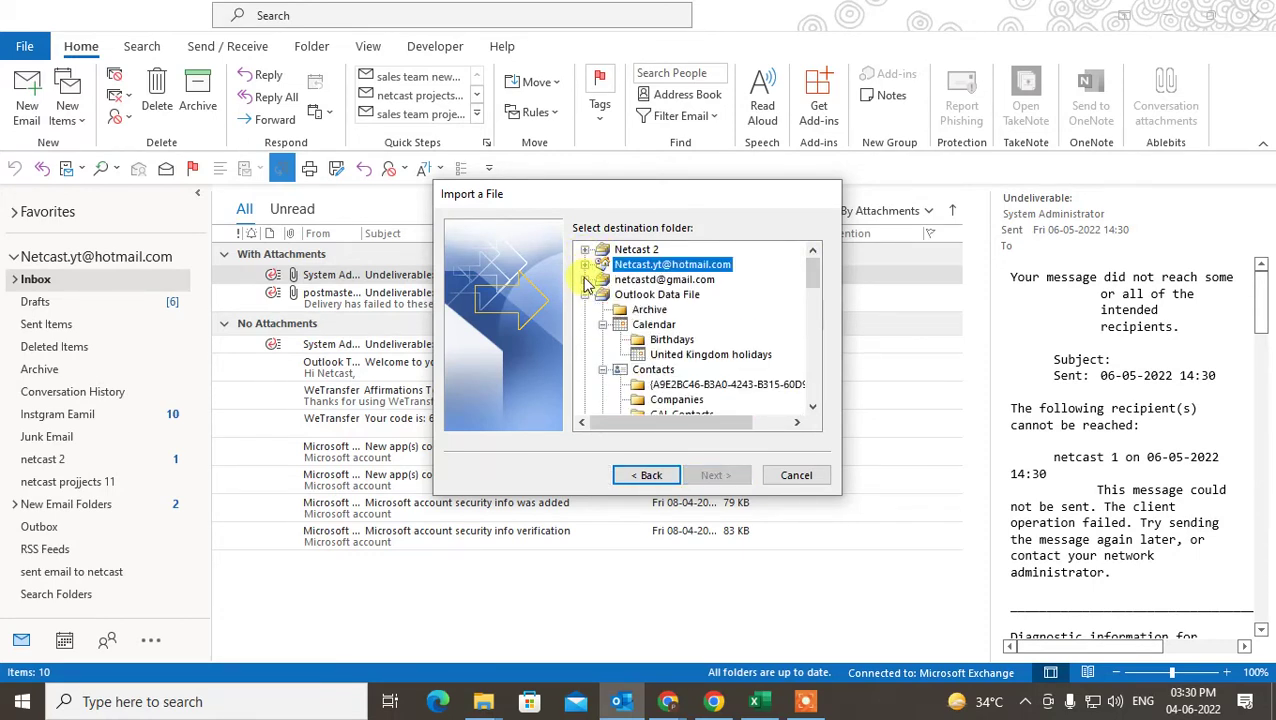
click(586, 294)
click(628, 249)
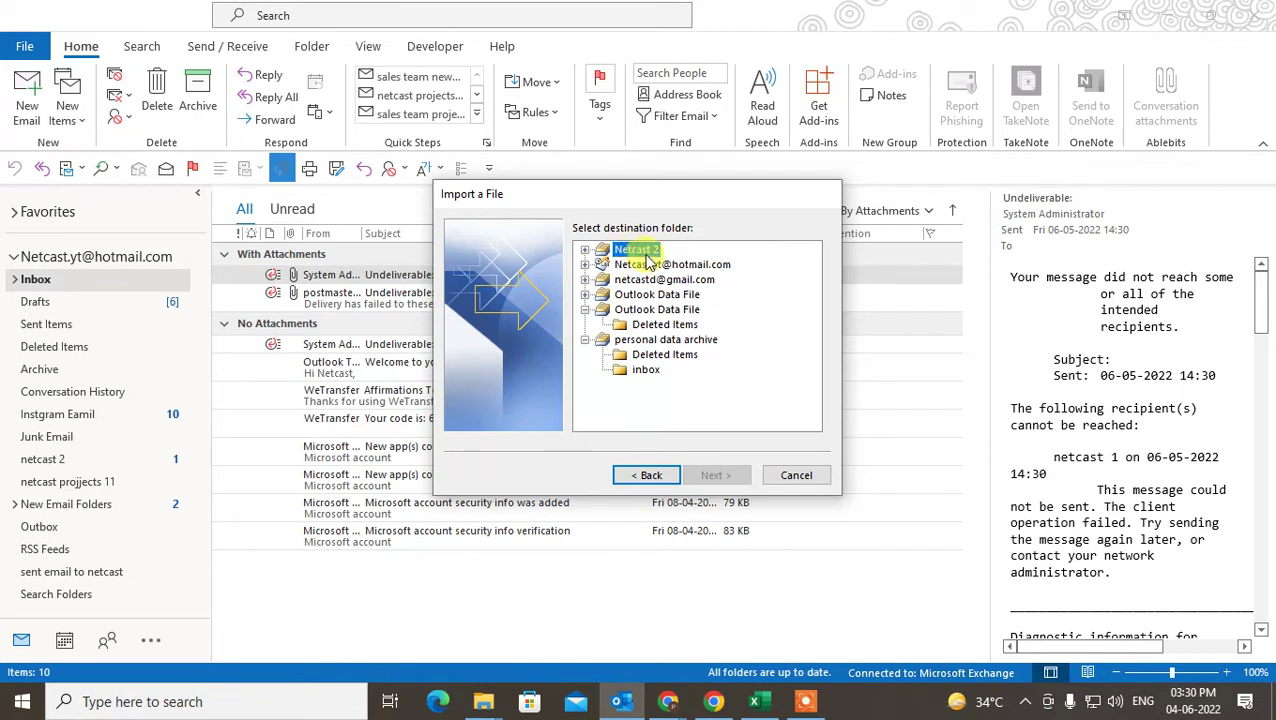
click(640, 264)
click(650, 280)
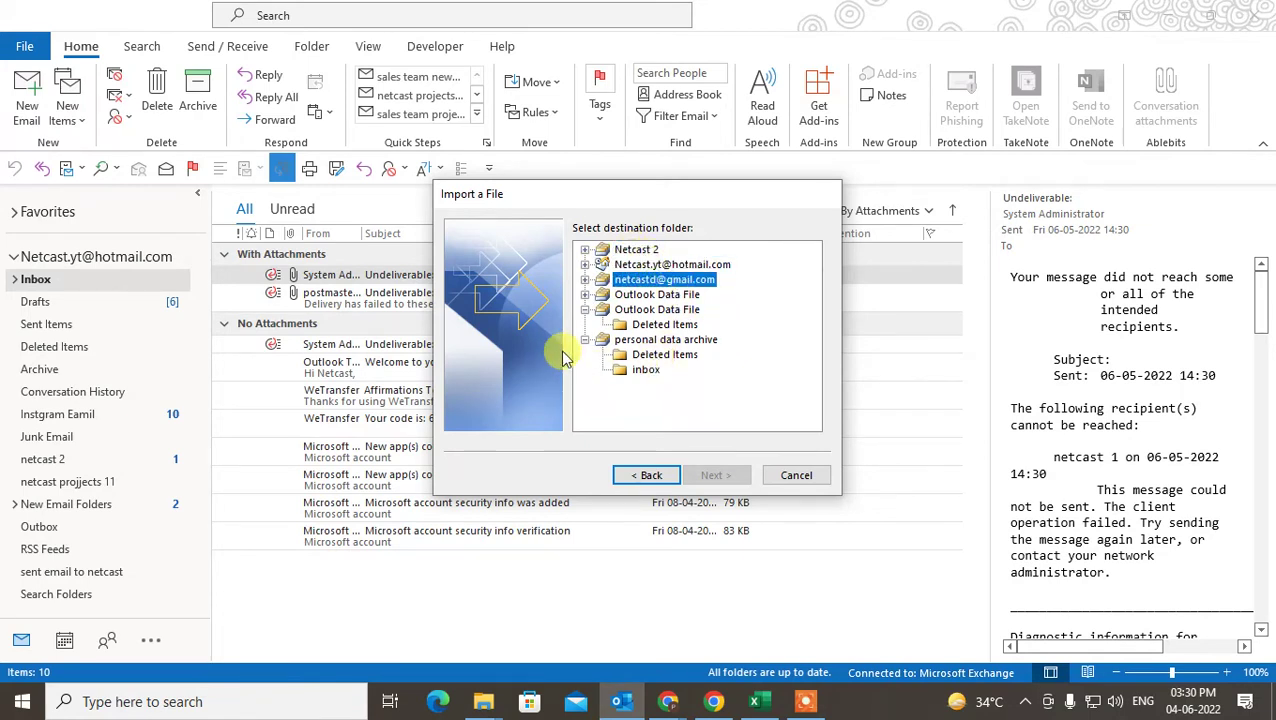
click(655, 295)
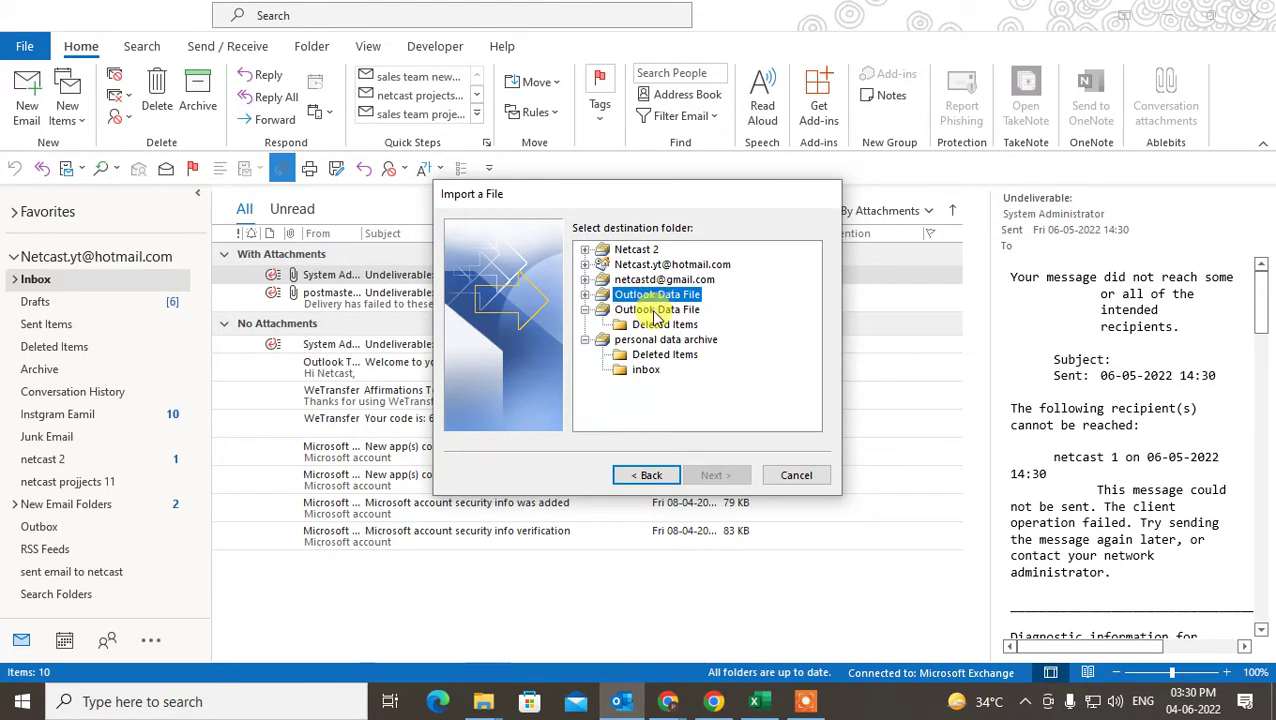
click(584, 309)
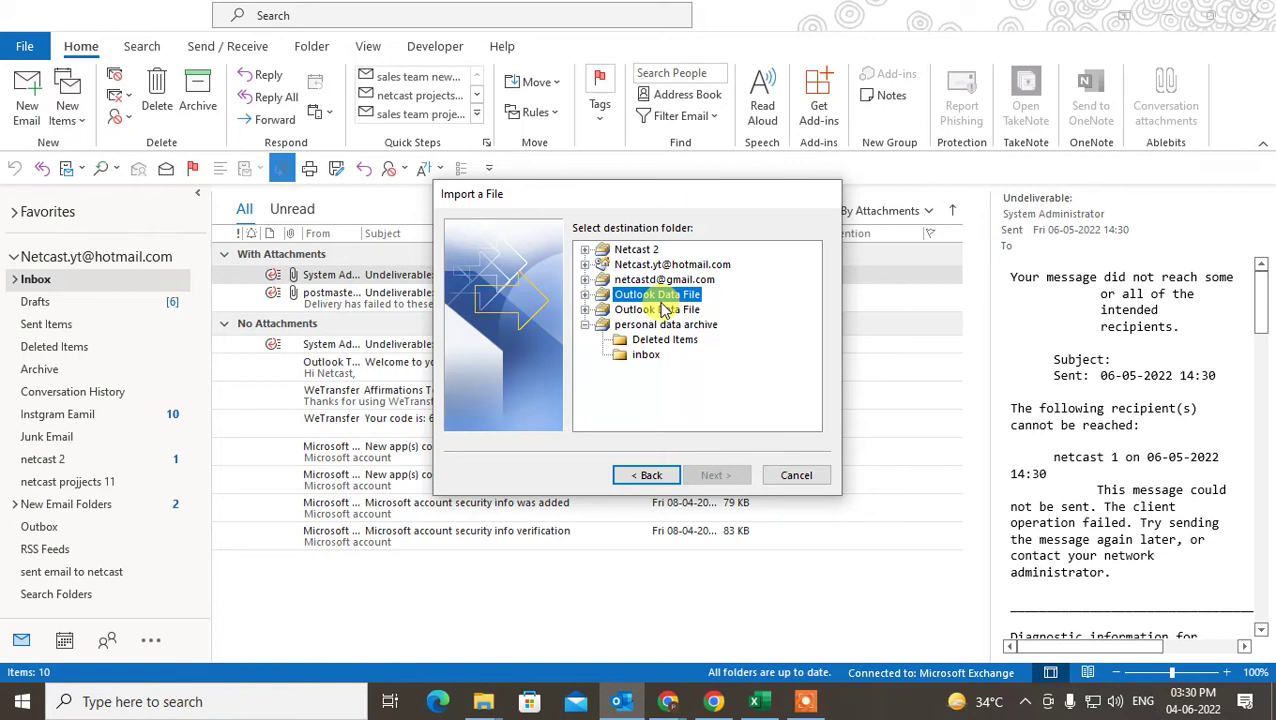
drag(732, 183, 730, 164)
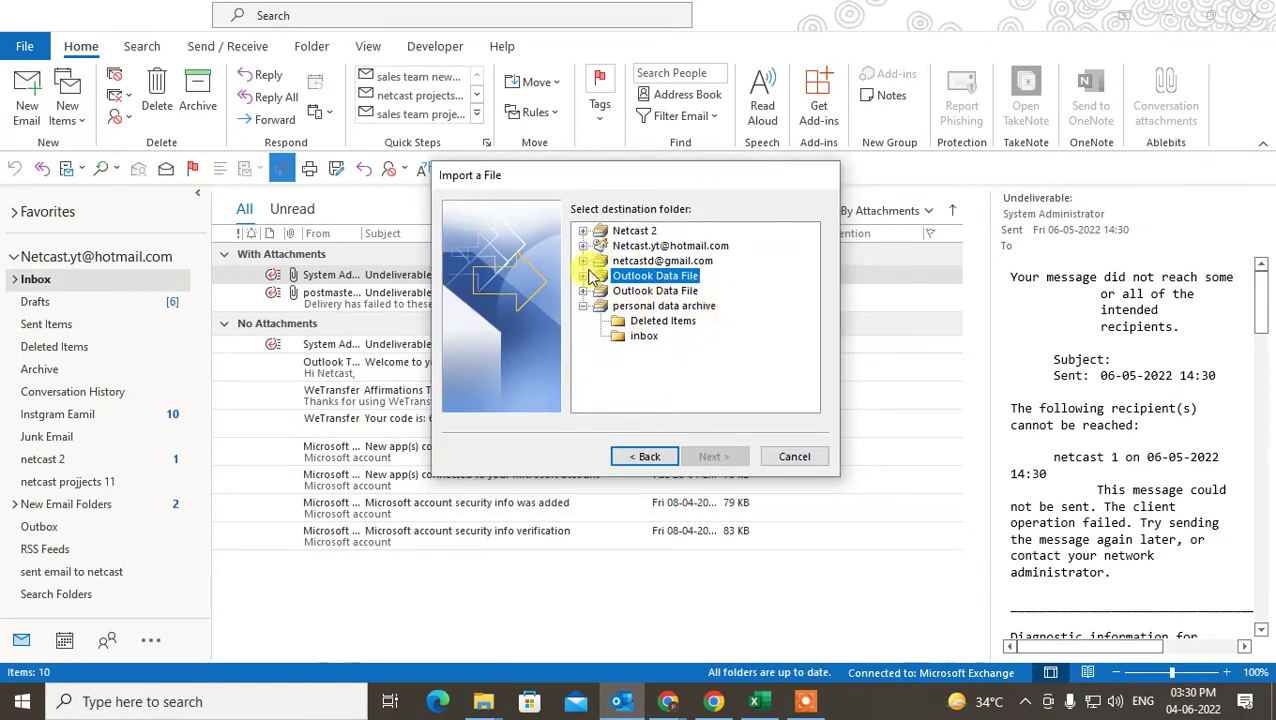
click(640, 245)
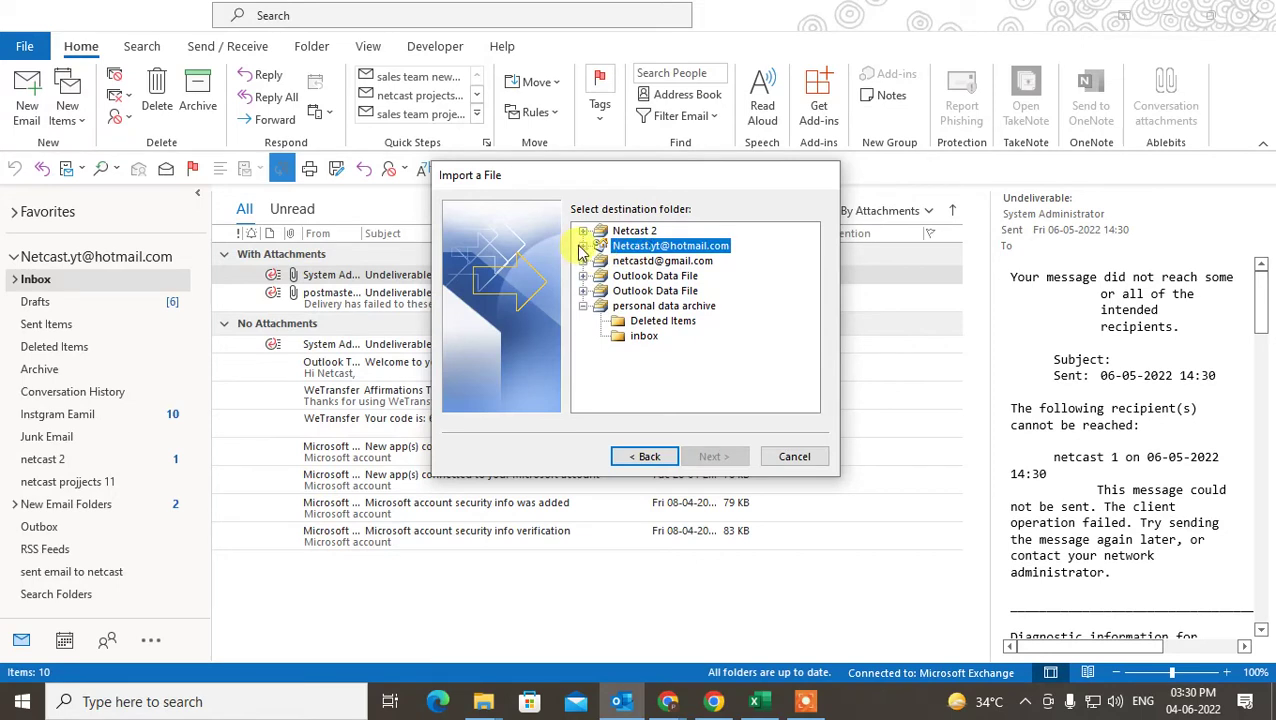
click(657, 262)
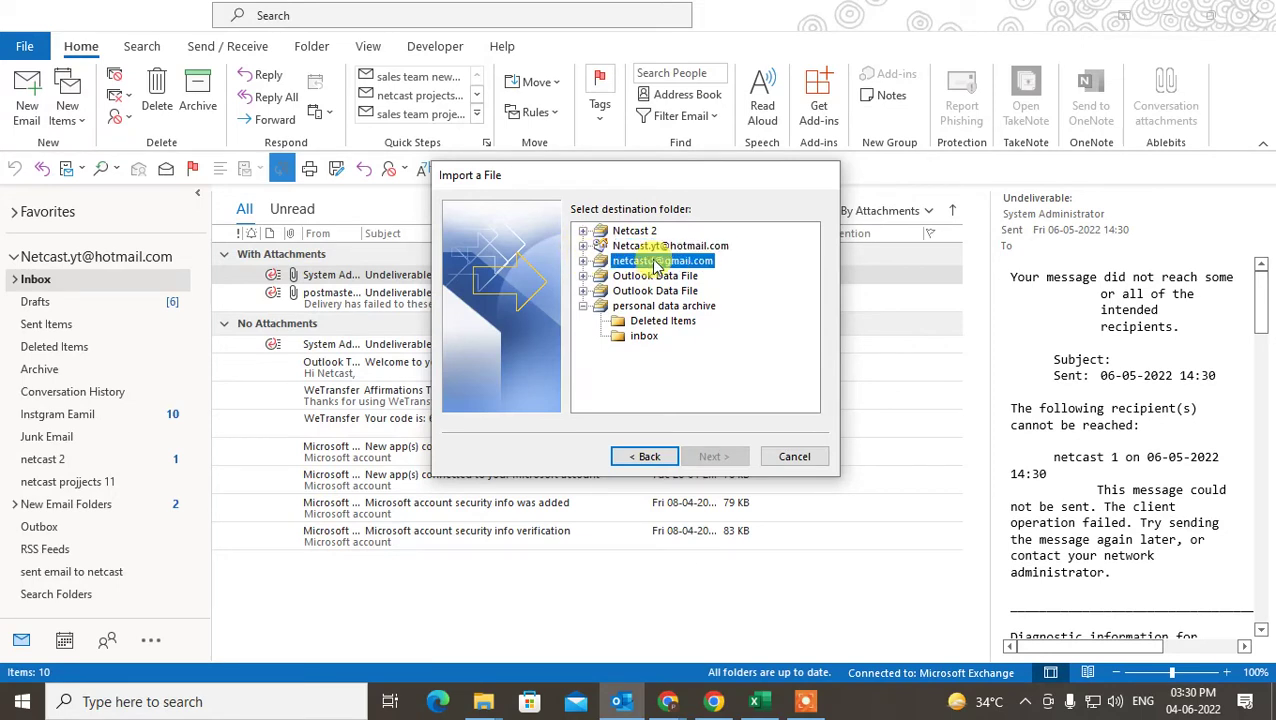
Expand the main mail account and choose its Contacts folder as the import destination.
click(584, 261)
scroll(680, 275, down, 3)
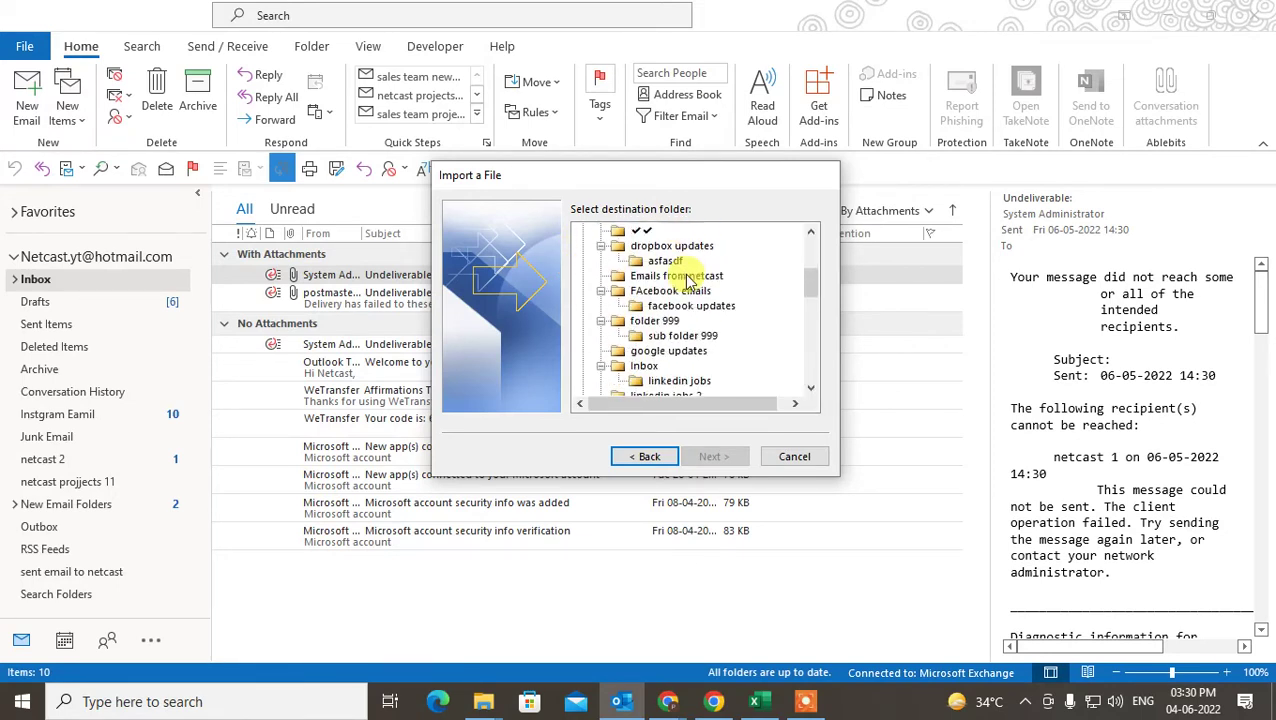
scroll(688, 284, down, 3)
scroll(688, 284, down, 10)
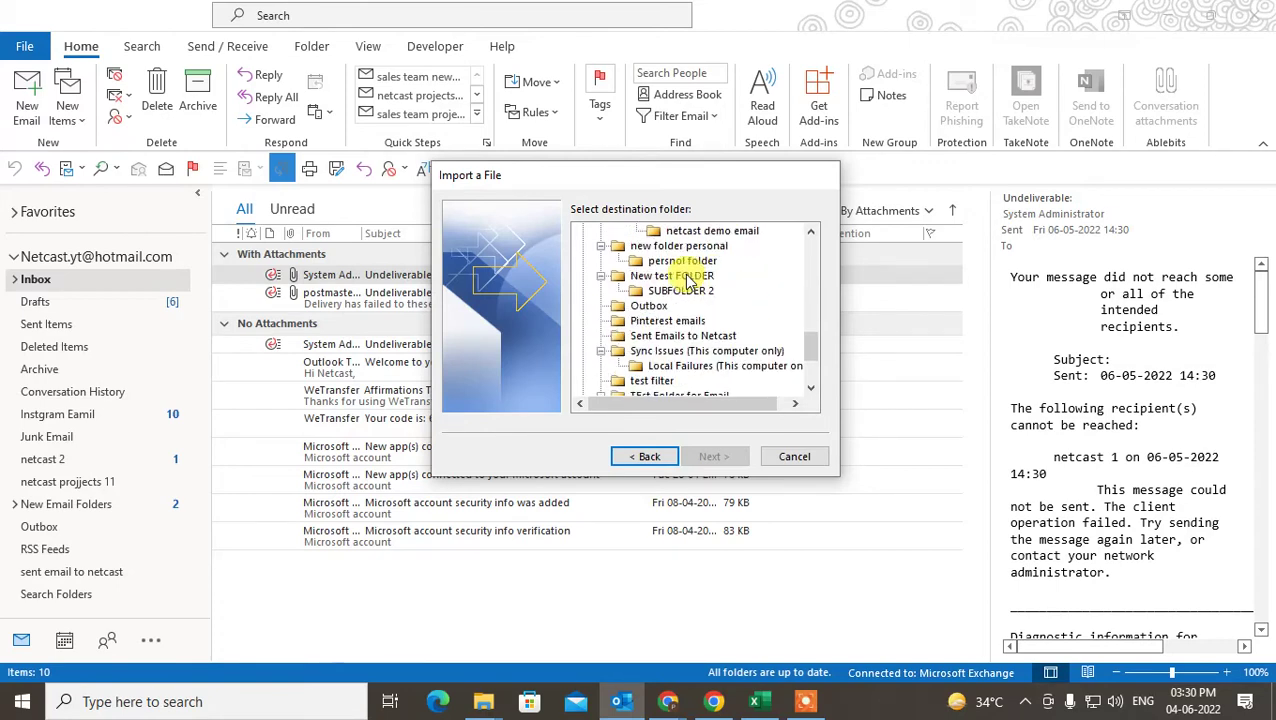
scroll(688, 280, down, 1)
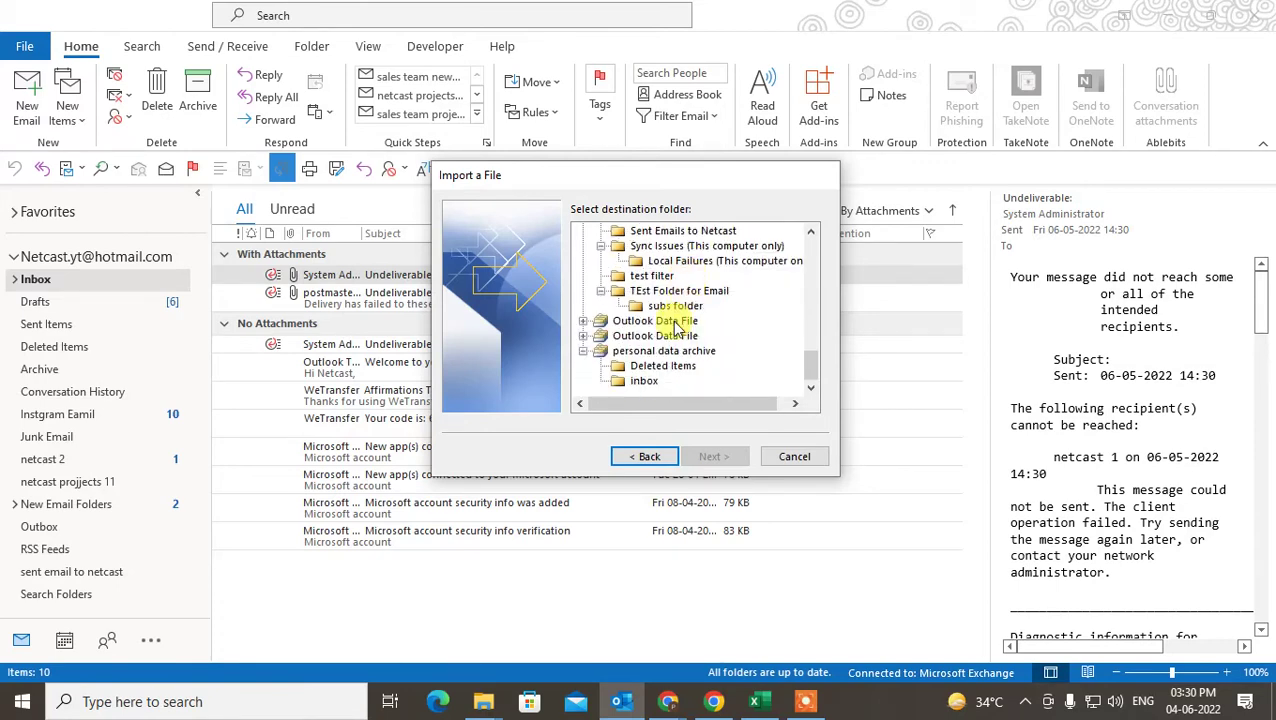
scroll(655, 305, up, 2)
scroll(660, 315, up, 6)
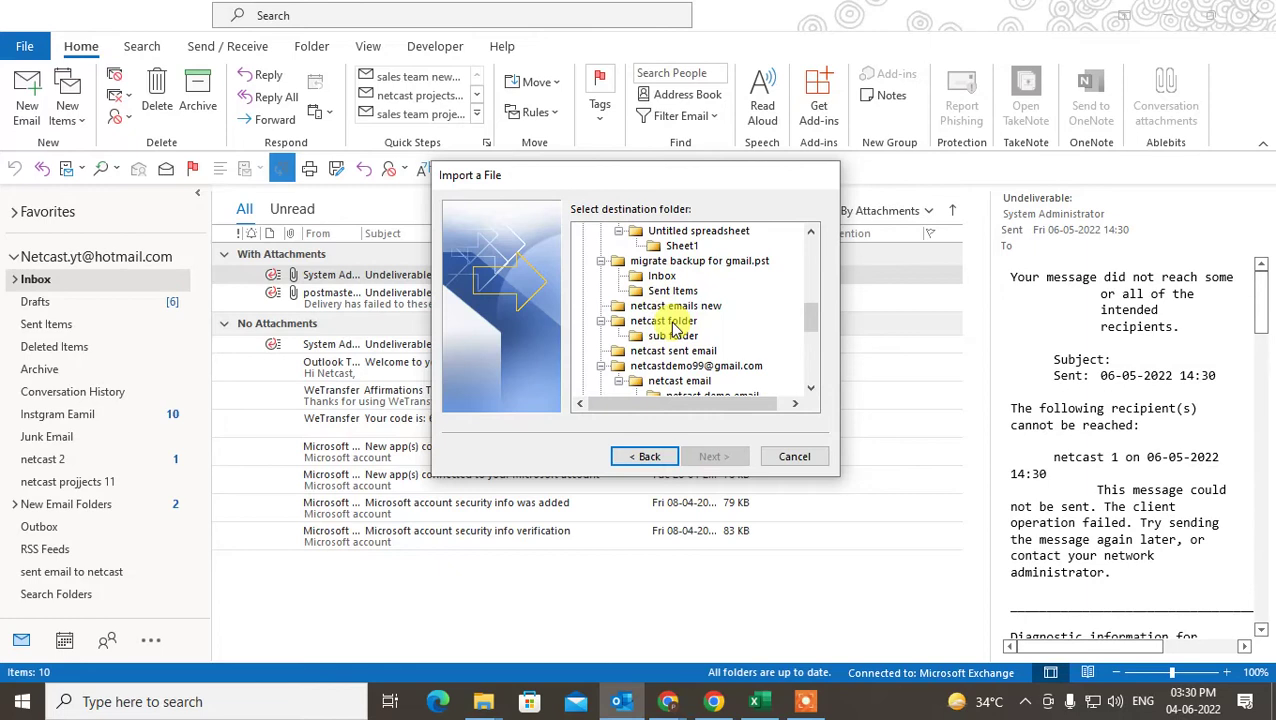
scroll(693, 340, up, 6)
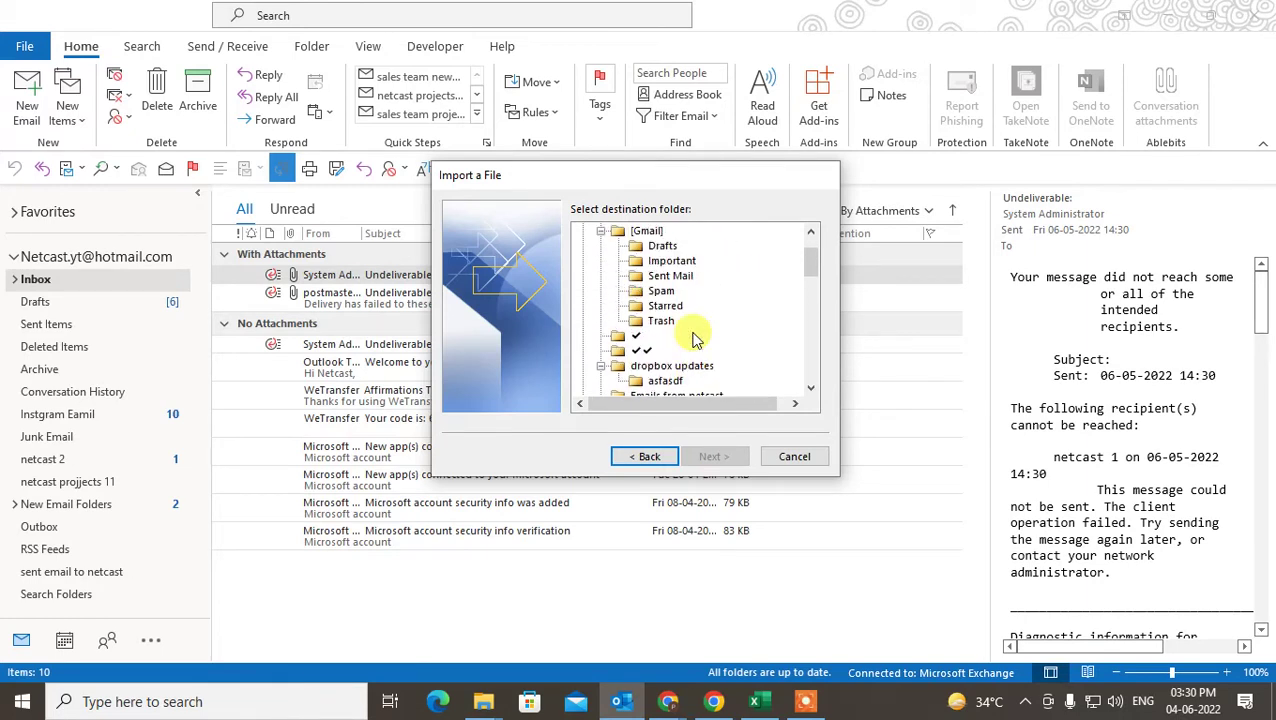
scroll(590, 245, down, 2)
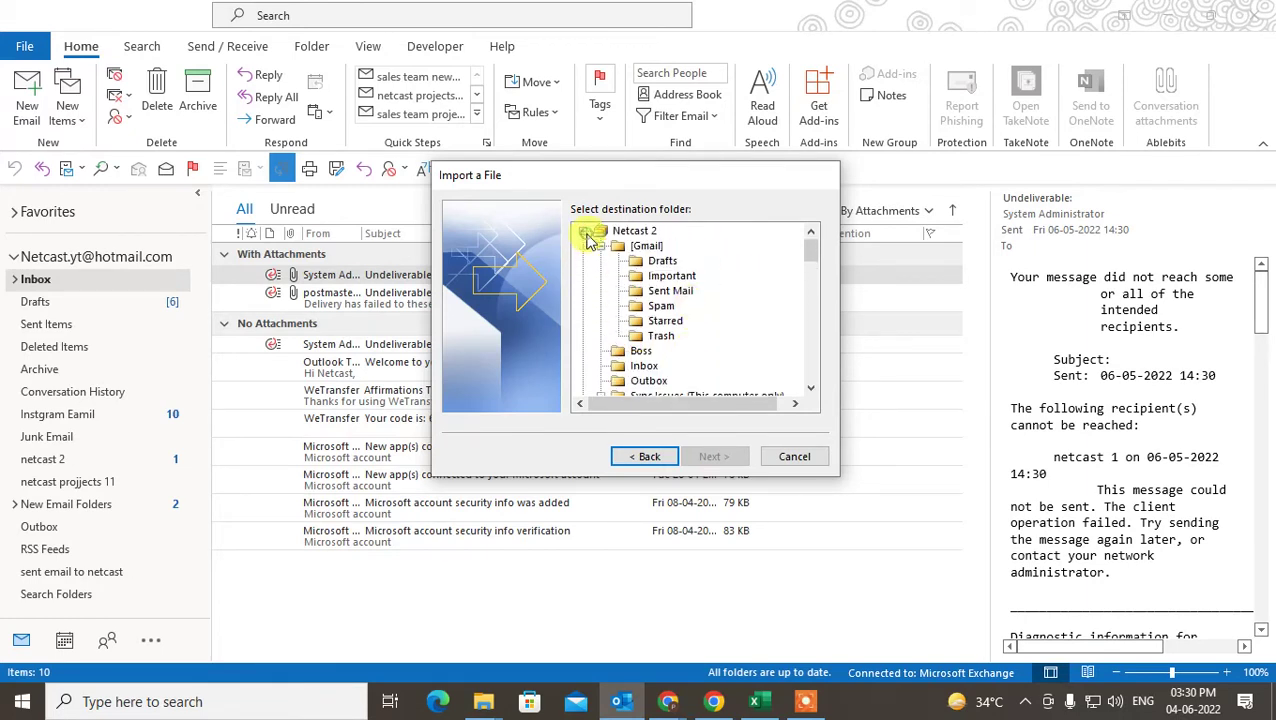
scroll(660, 315, down, 3)
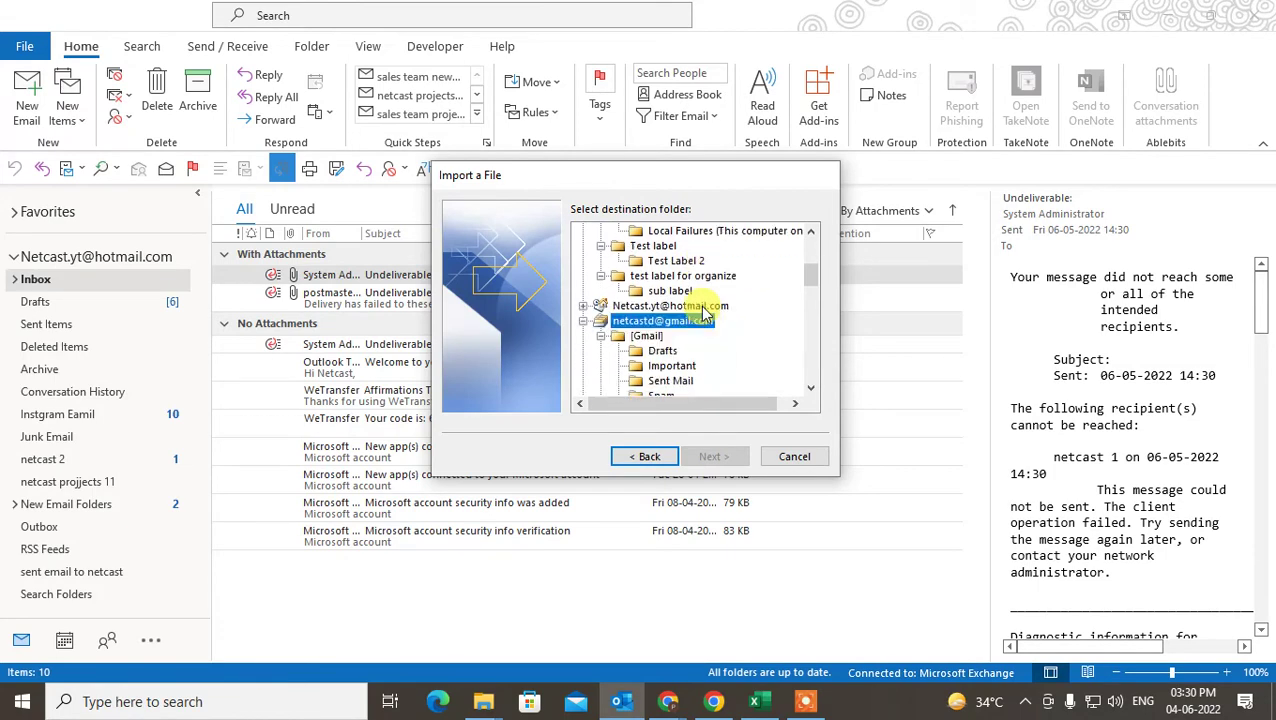
click(583, 305)
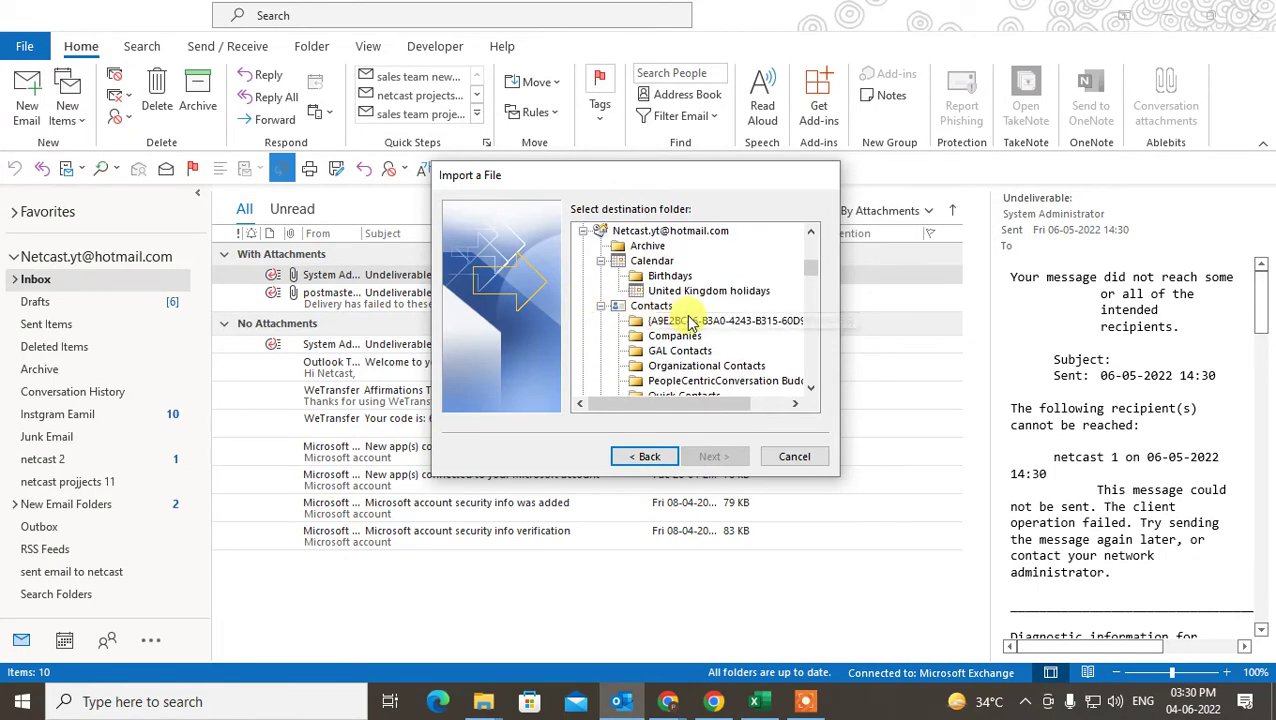
click(640, 231)
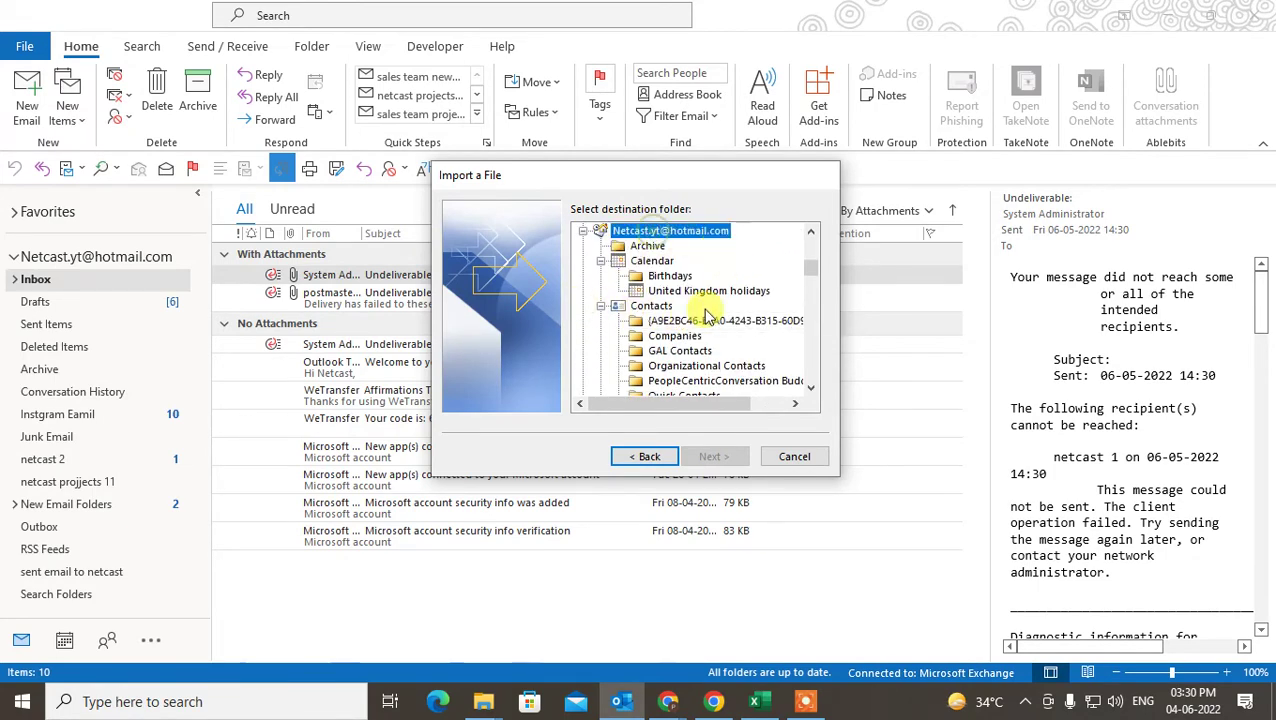
click(648, 306)
click(601, 306)
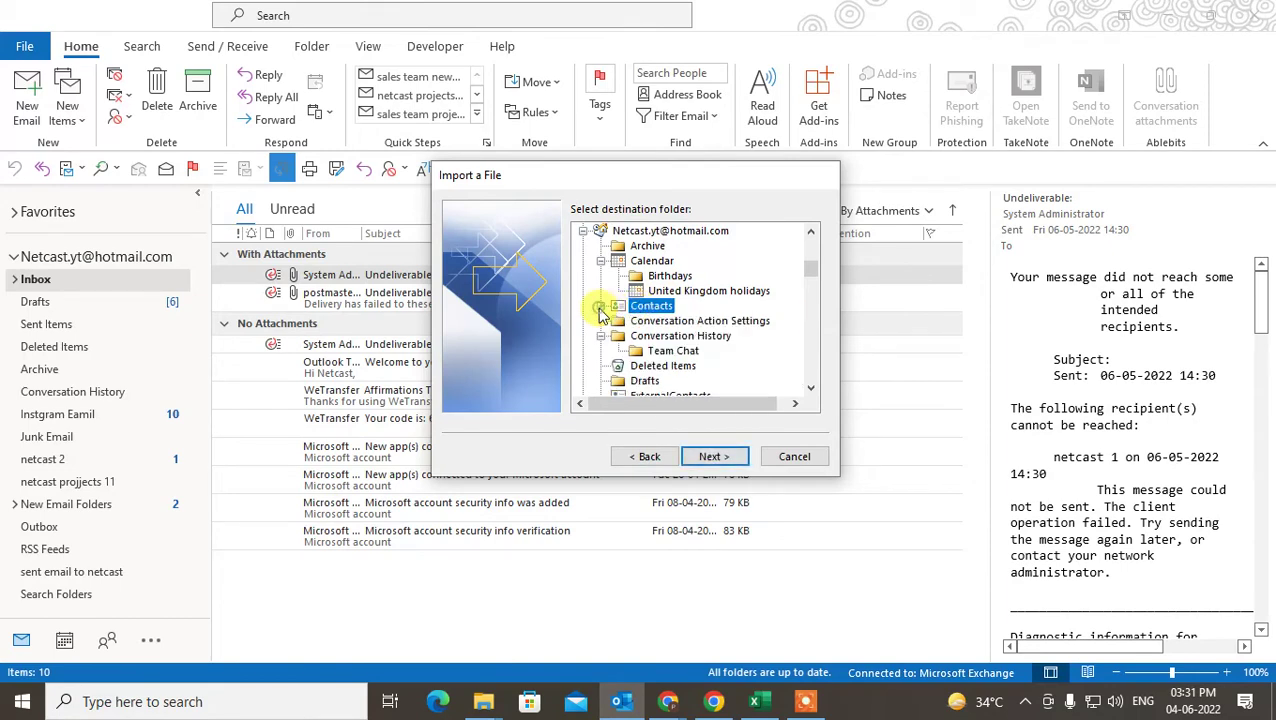
click(601, 306)
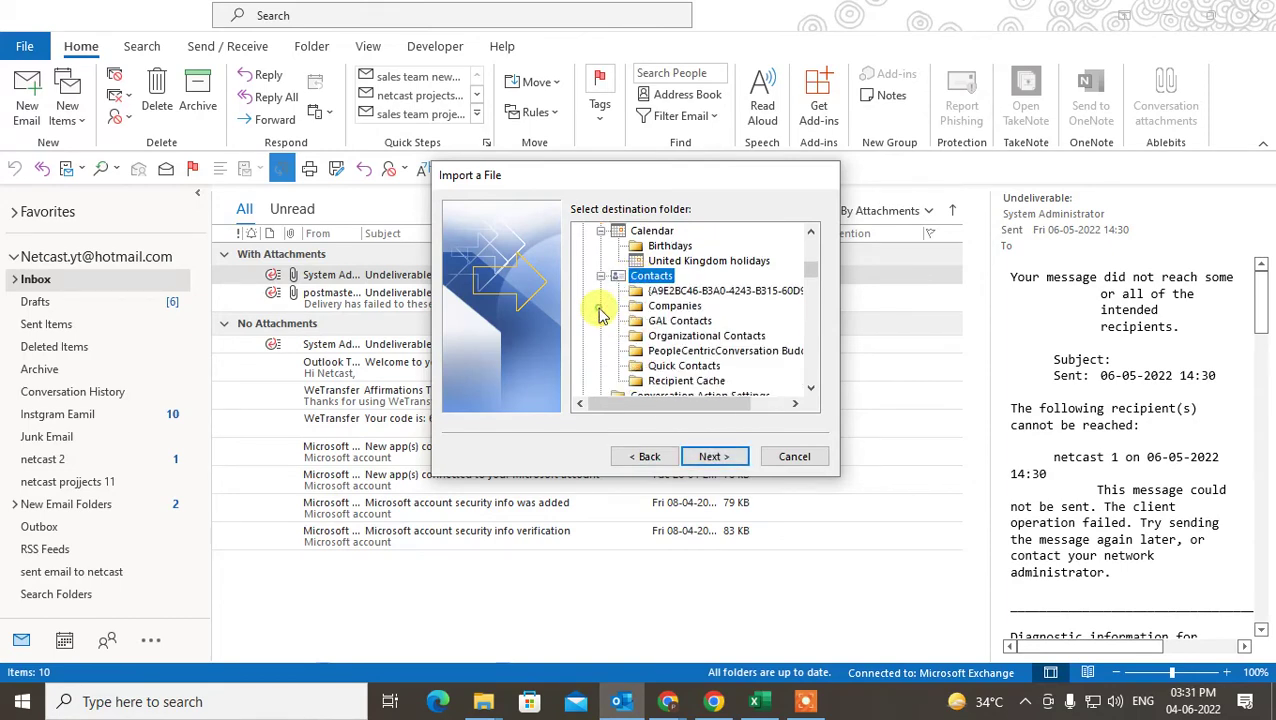
click(716, 456)
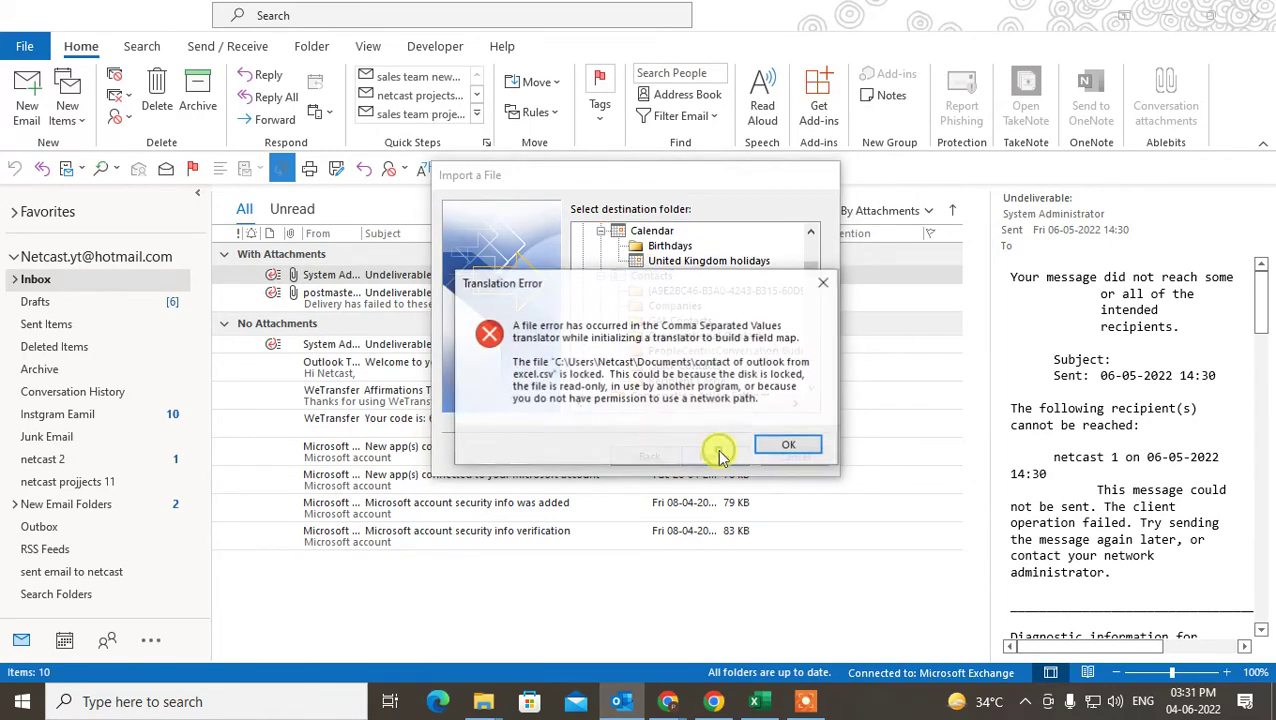
Dismiss the locked-file Translation Error and bring up Map Custom Fields for the CSV.
click(789, 447)
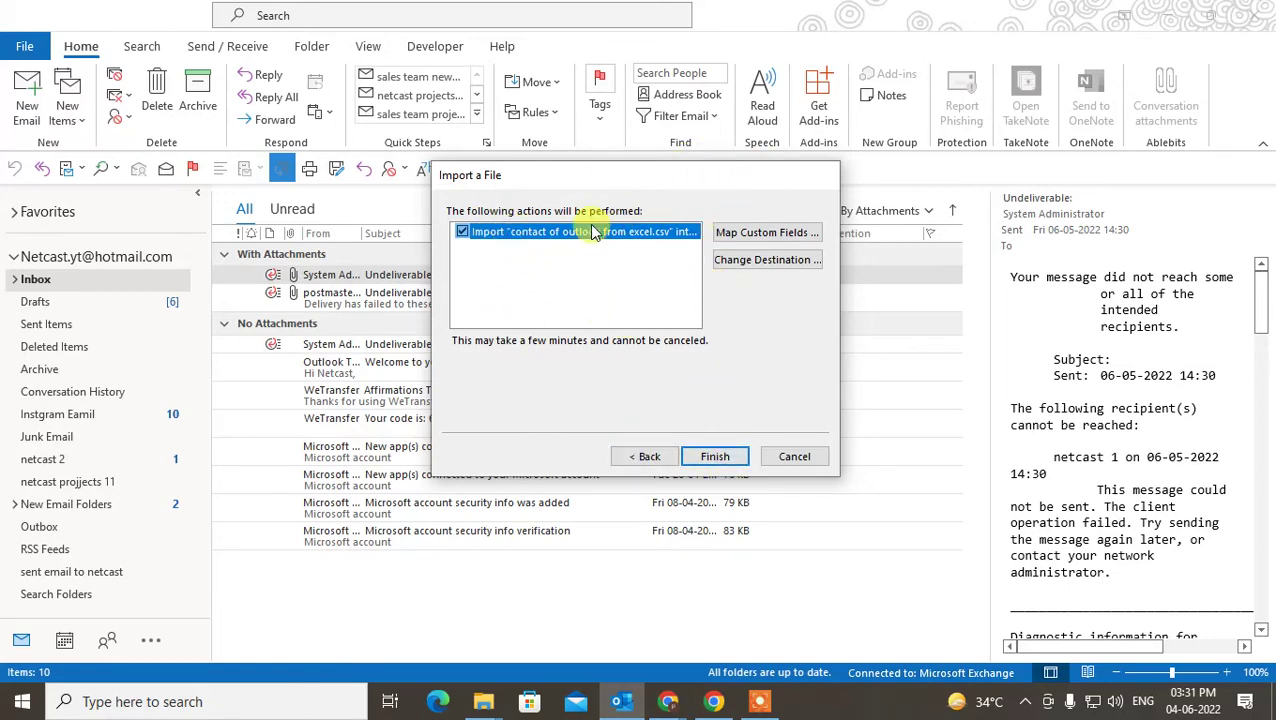
click(792, 233)
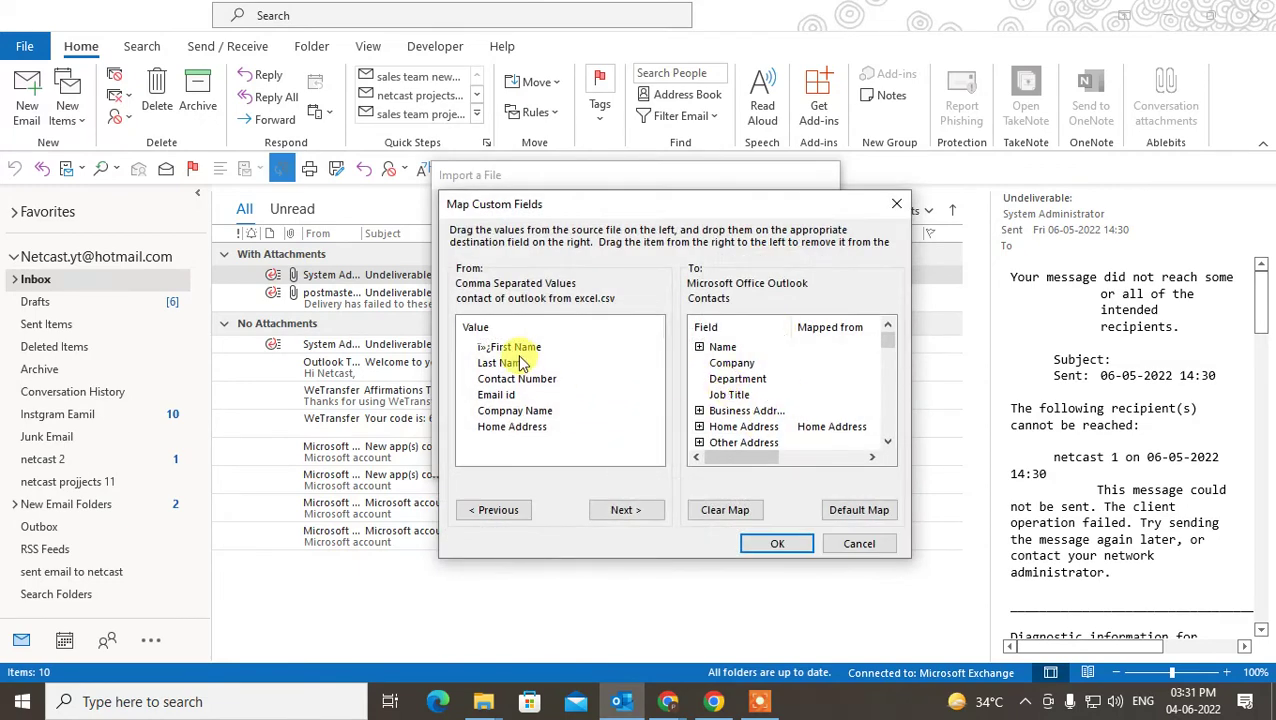
Map the CSV's First Name and Last Name columns to Outlook's First Name and Last Name fields.
click(517, 395)
click(505, 364)
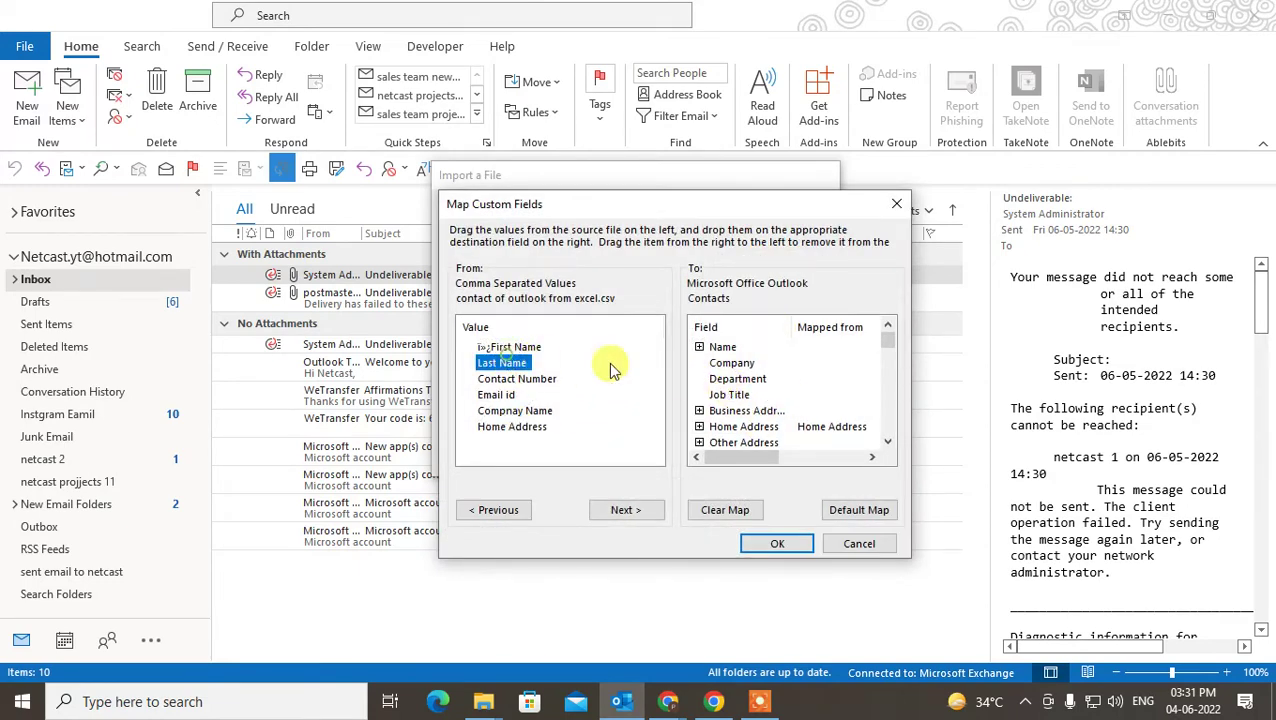
mouse_move(887, 341)
mouse_down()
mouse_move(890, 422)
mouse_move(888, 341)
mouse_up()
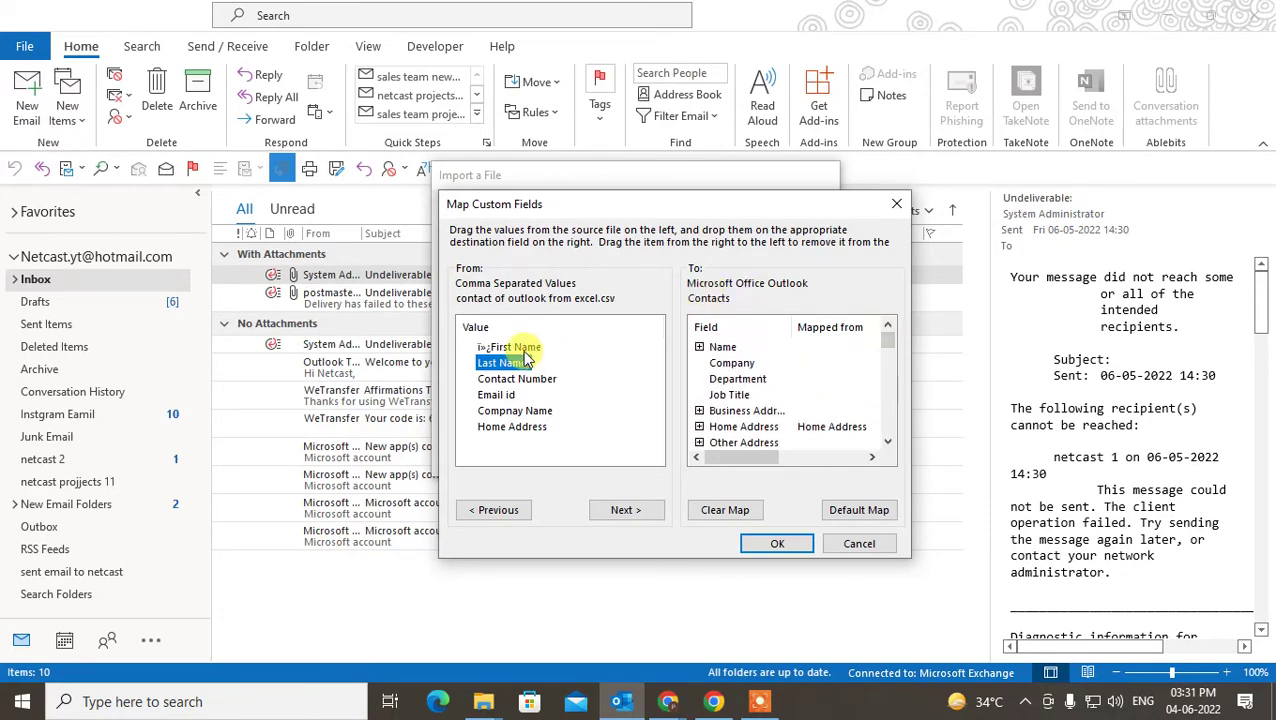
drag(518, 360, 807, 357)
click(699, 347)
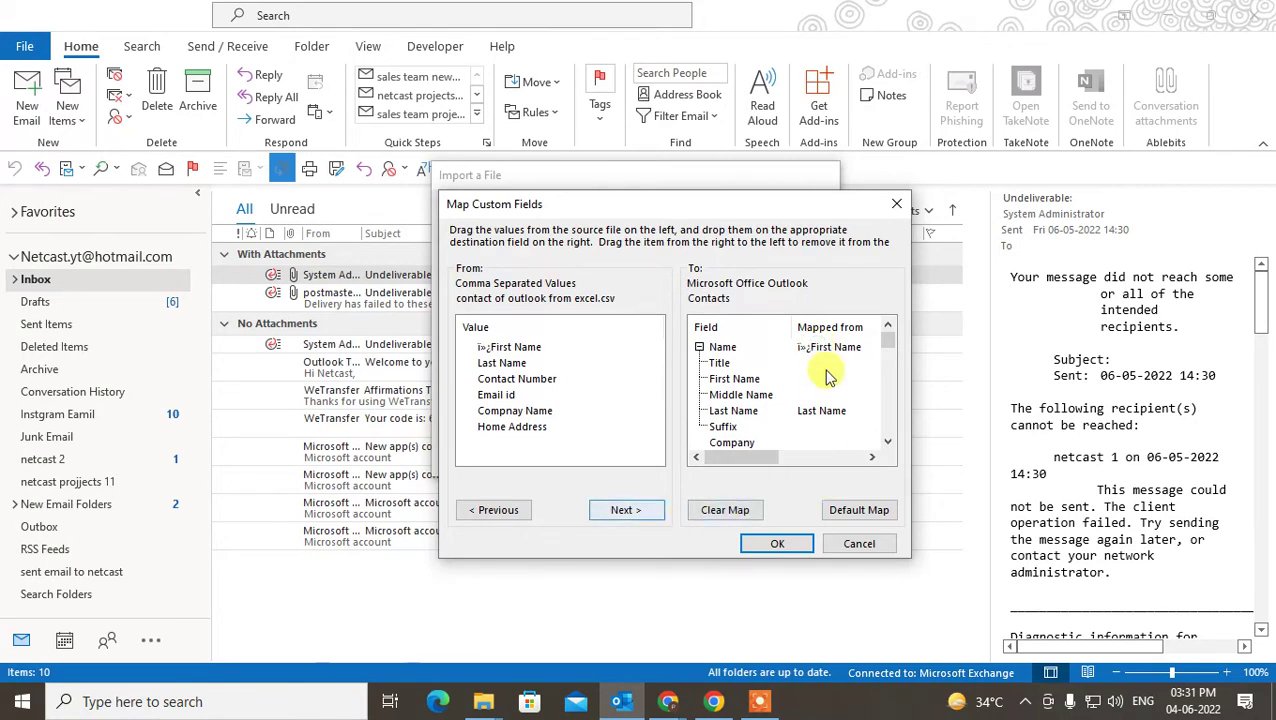
drag(510, 347, 849, 379)
drag(501, 363, 836, 416)
Map Contact Number to Mobile Phone and Email id to E-mail, then accept the mappings.
click(888, 442)
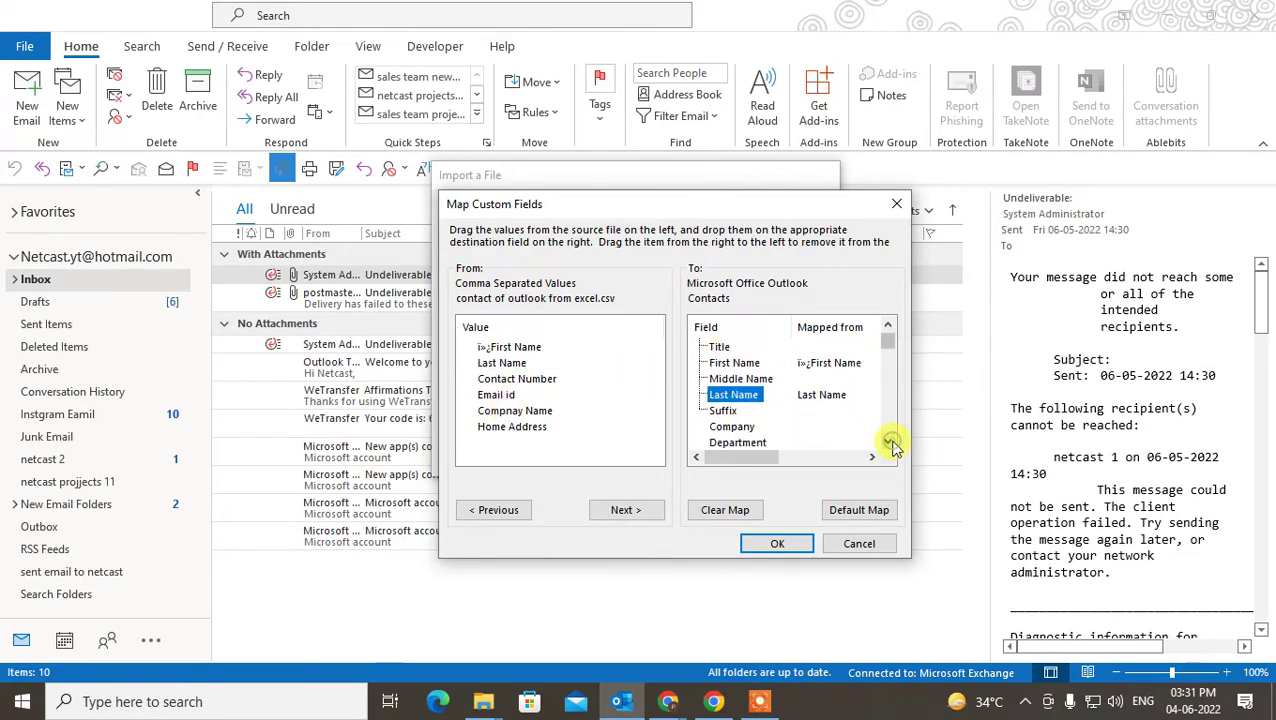
click(888, 442)
click(888, 442)
click(888, 442)
click(888, 442)
click(888, 442)
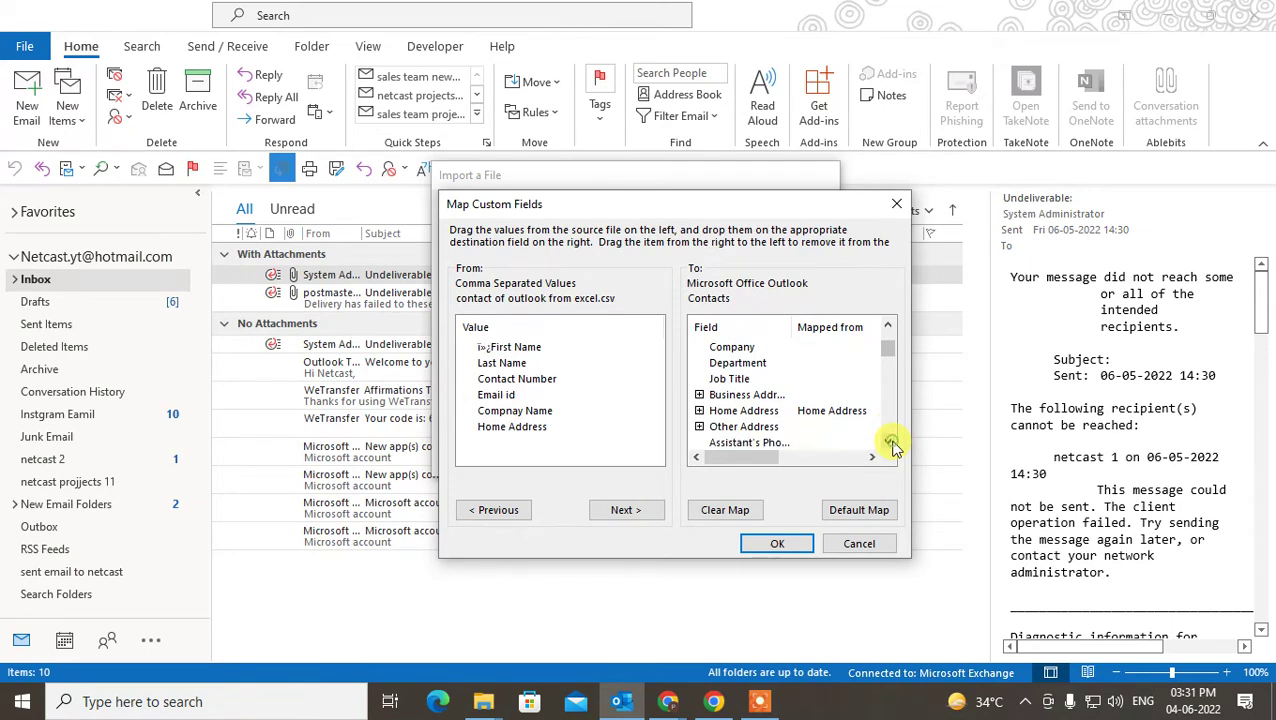
click(888, 442)
click(888, 442)
click(888, 442)
click(888, 442)
click(888, 442)
click(888, 442)
click(888, 442)
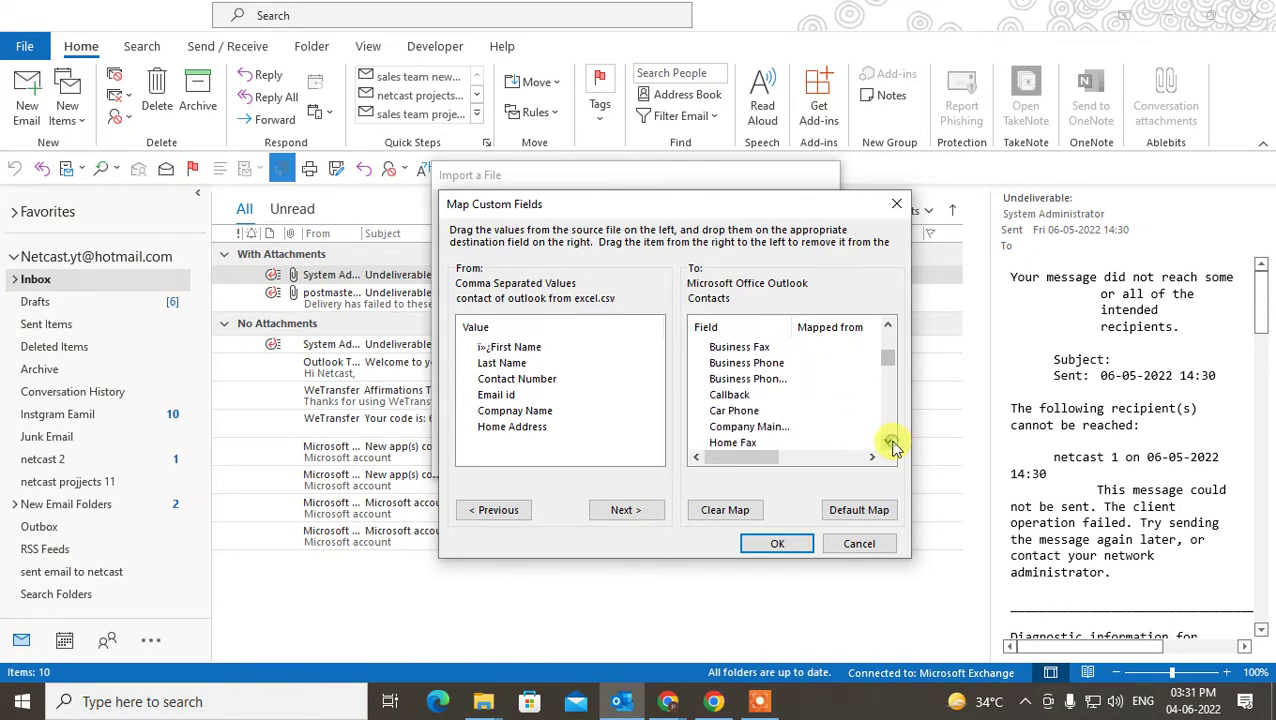
click(888, 442)
click(888, 442)
click(888, 442)
click(888, 442)
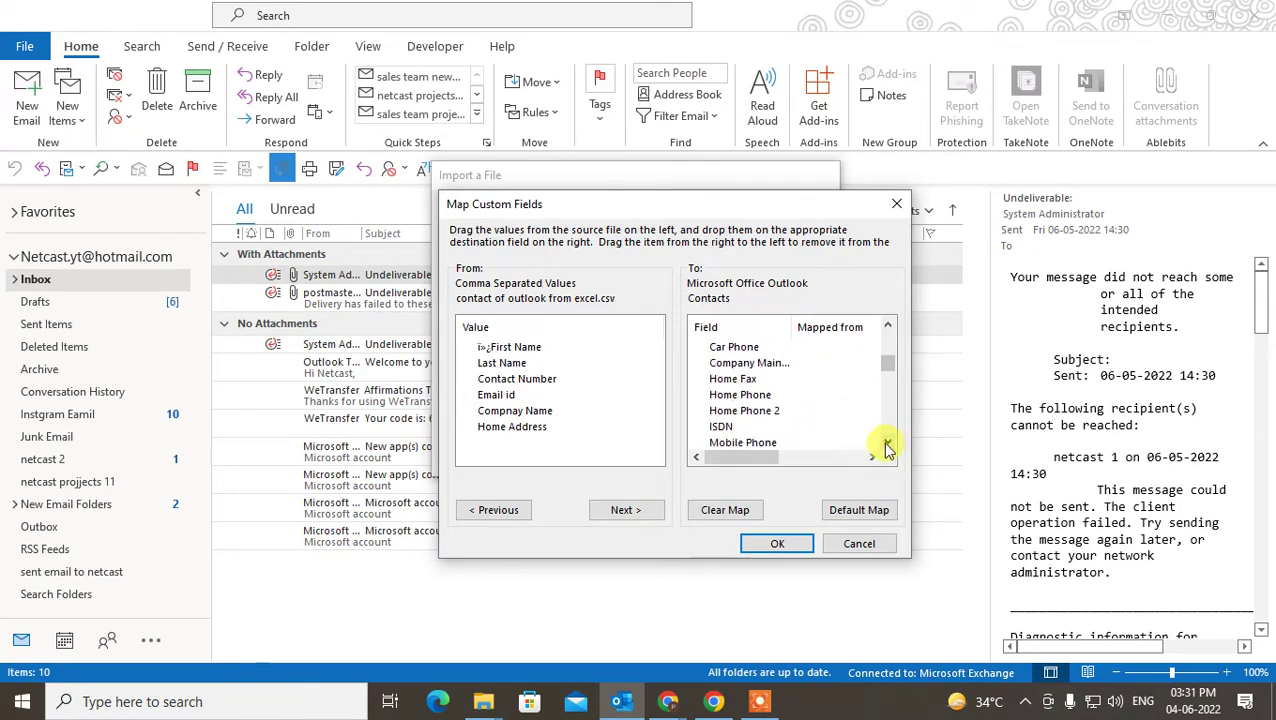
click(888, 442)
click(888, 442)
click(888, 442)
drag(497, 379, 806, 398)
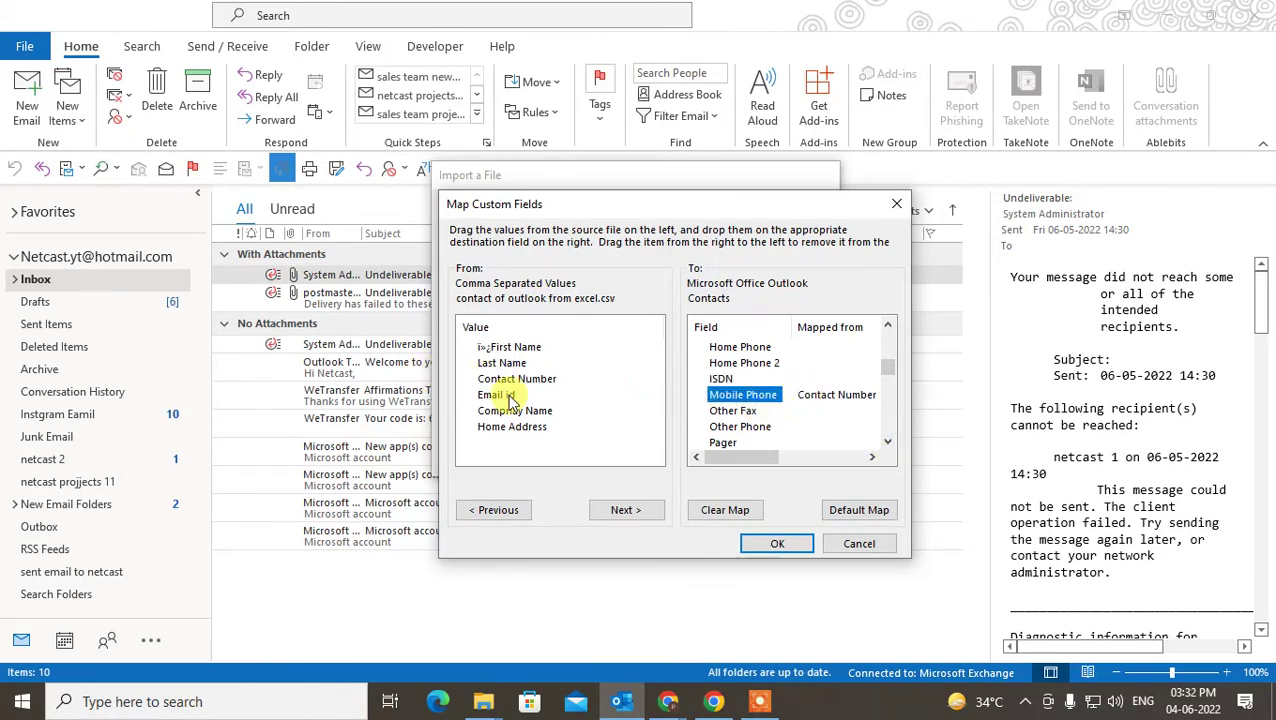
click(888, 442)
click(888, 442)
click(888, 442)
click(888, 442)
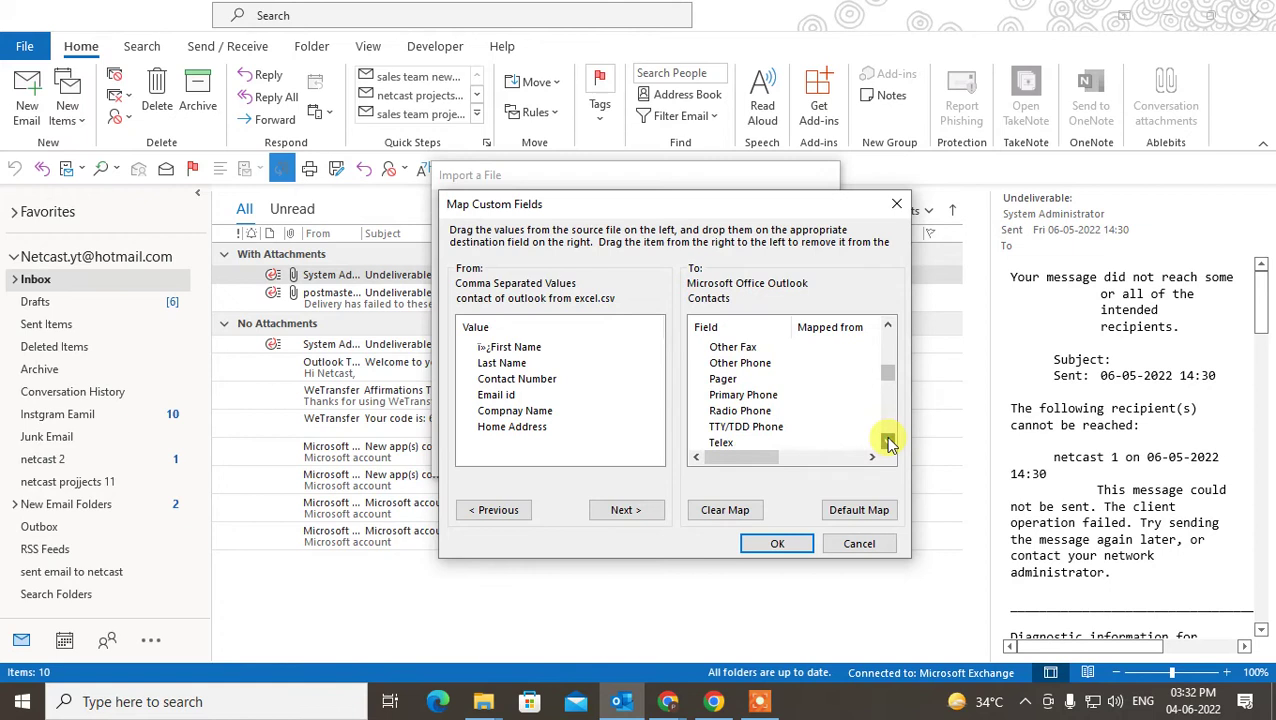
click(888, 442)
click(888, 442)
click(888, 442)
click(888, 442)
click(888, 442)
click(888, 442)
click(888, 442)
click(888, 442)
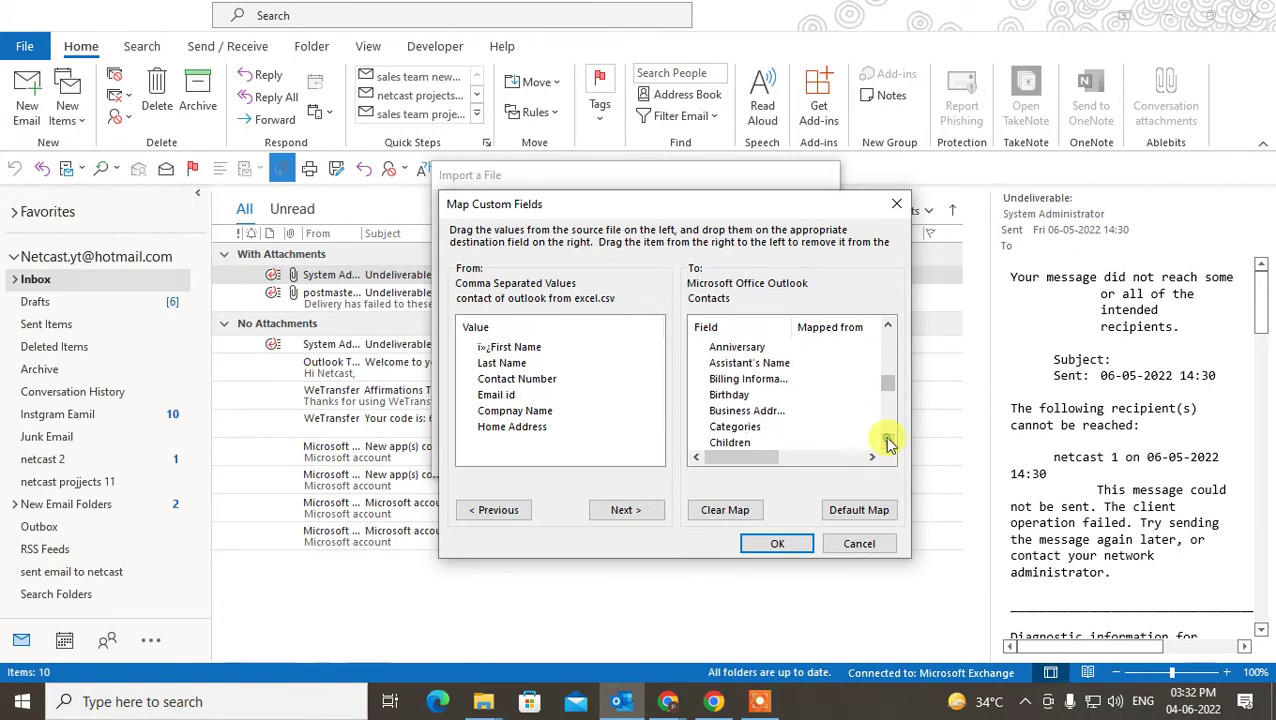
click(888, 442)
click(888, 442)
click(888, 442)
click(888, 442)
click(888, 442)
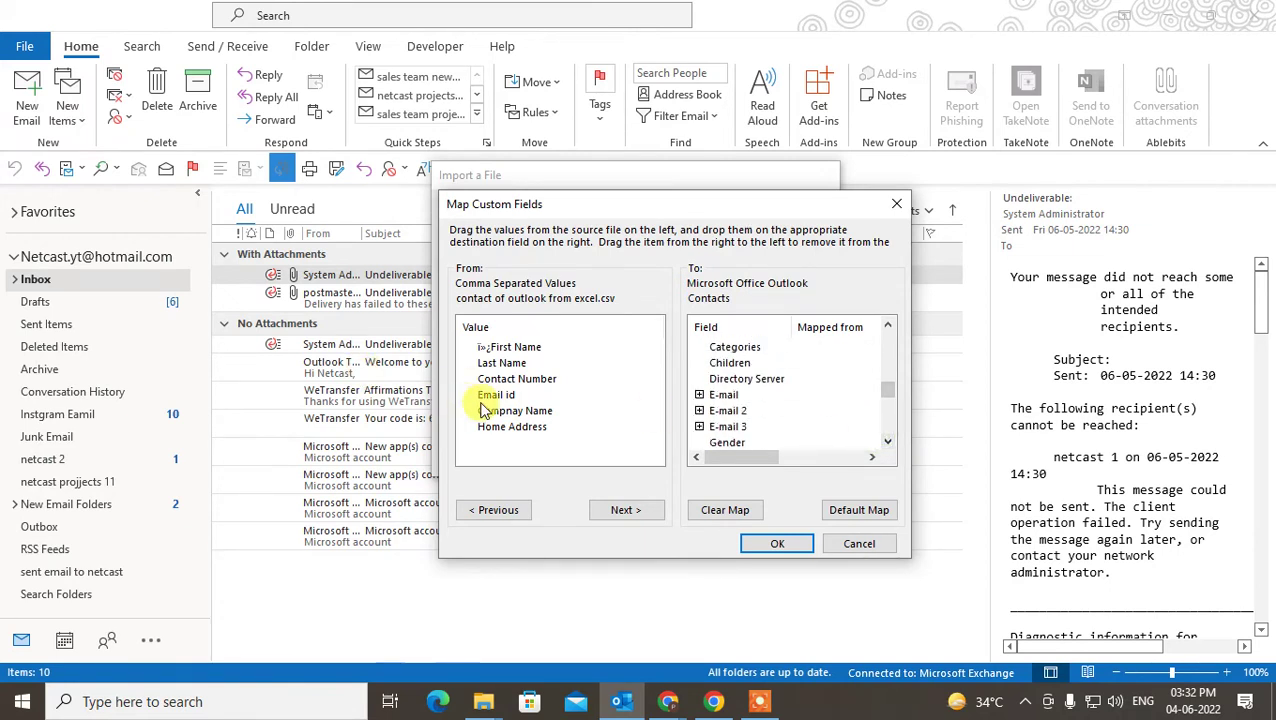
drag(484, 398, 795, 402)
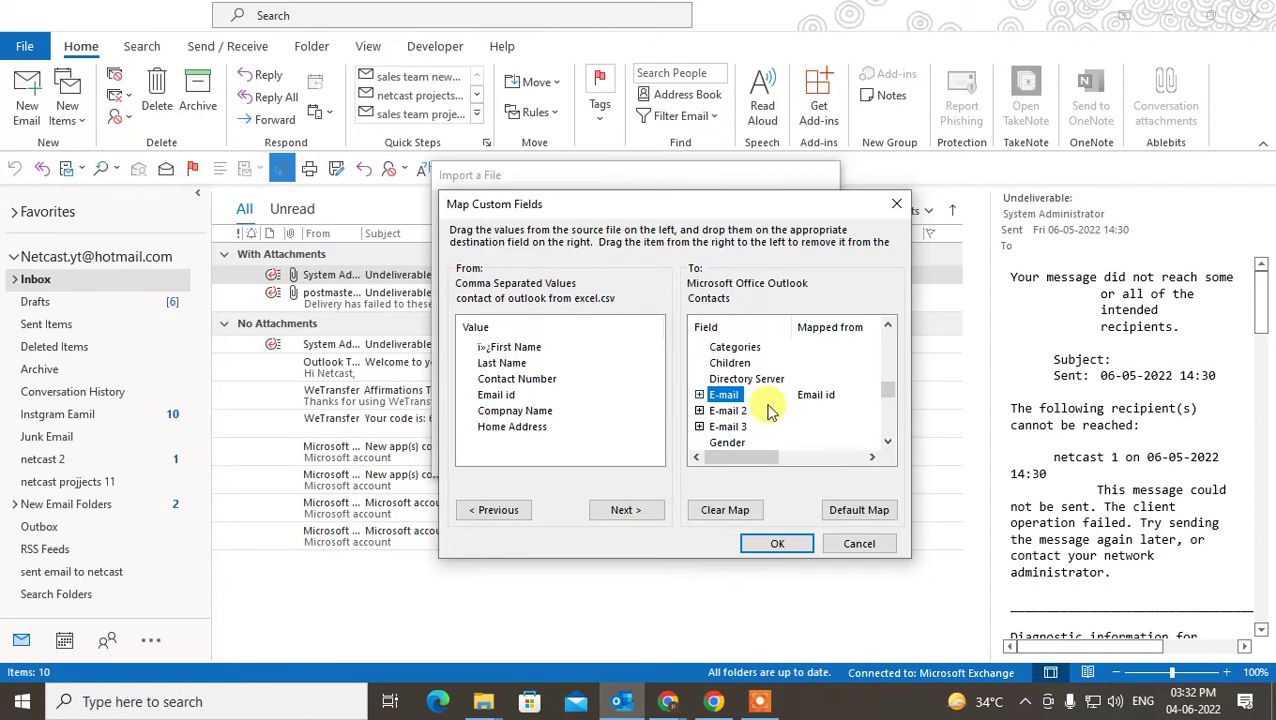
click(781, 544)
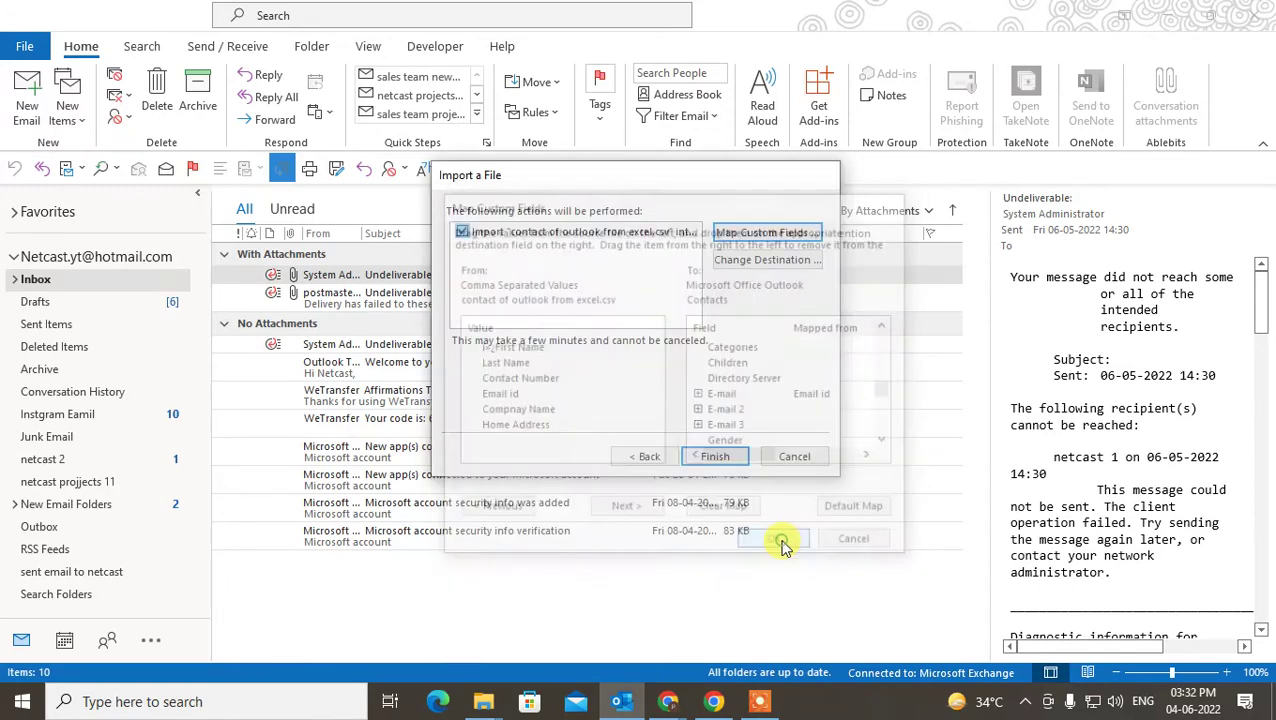
Finish the CSV contact import.
click(719, 448)
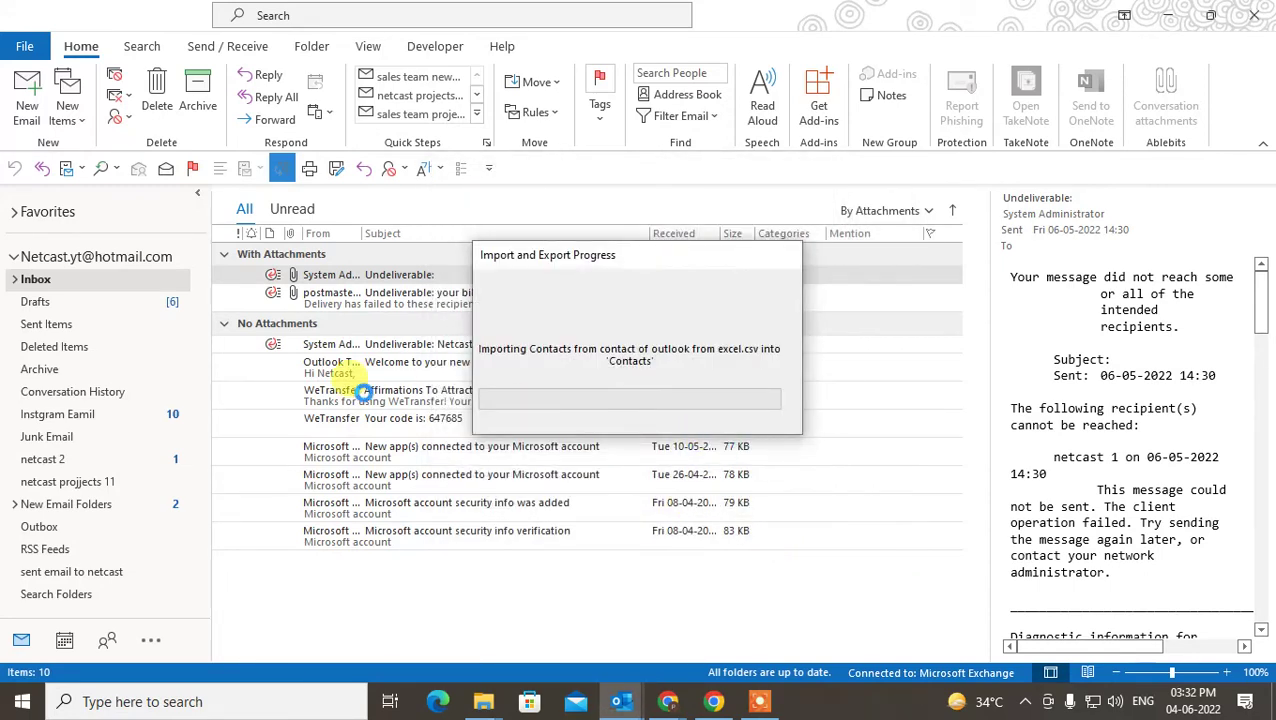
scroll(60, 338, down, 1)
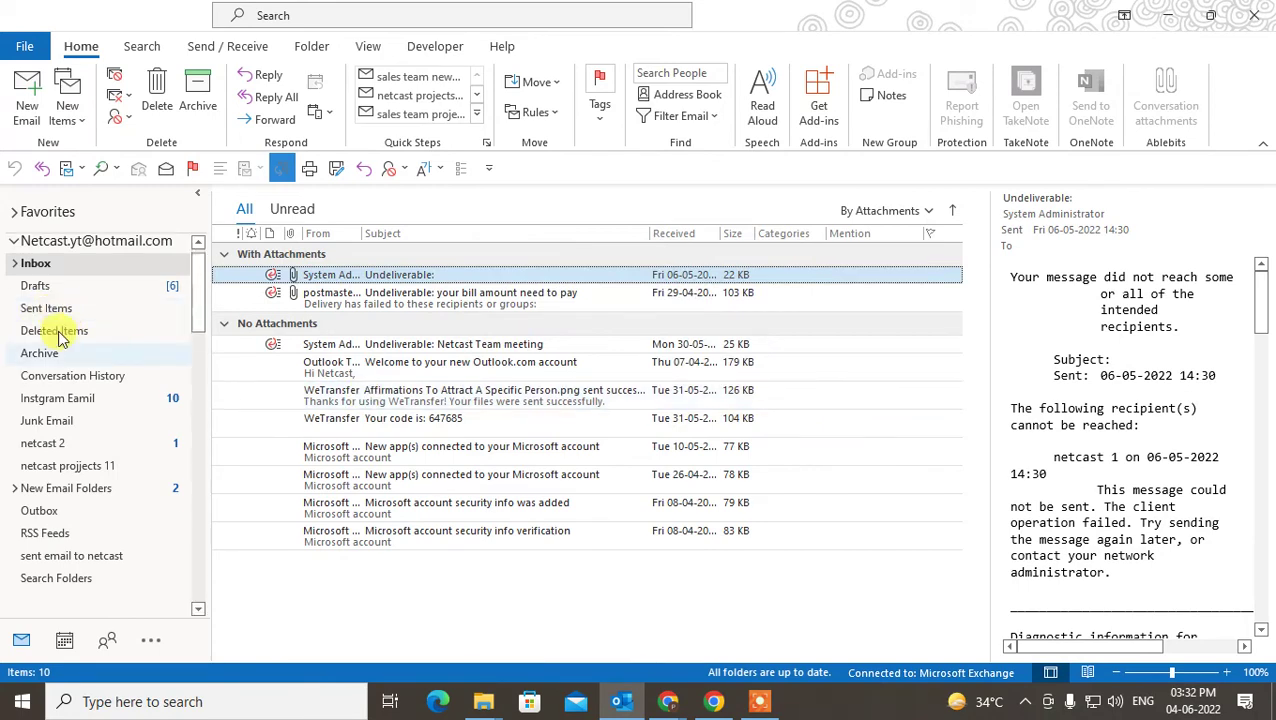
scroll(100, 330, down, 6)
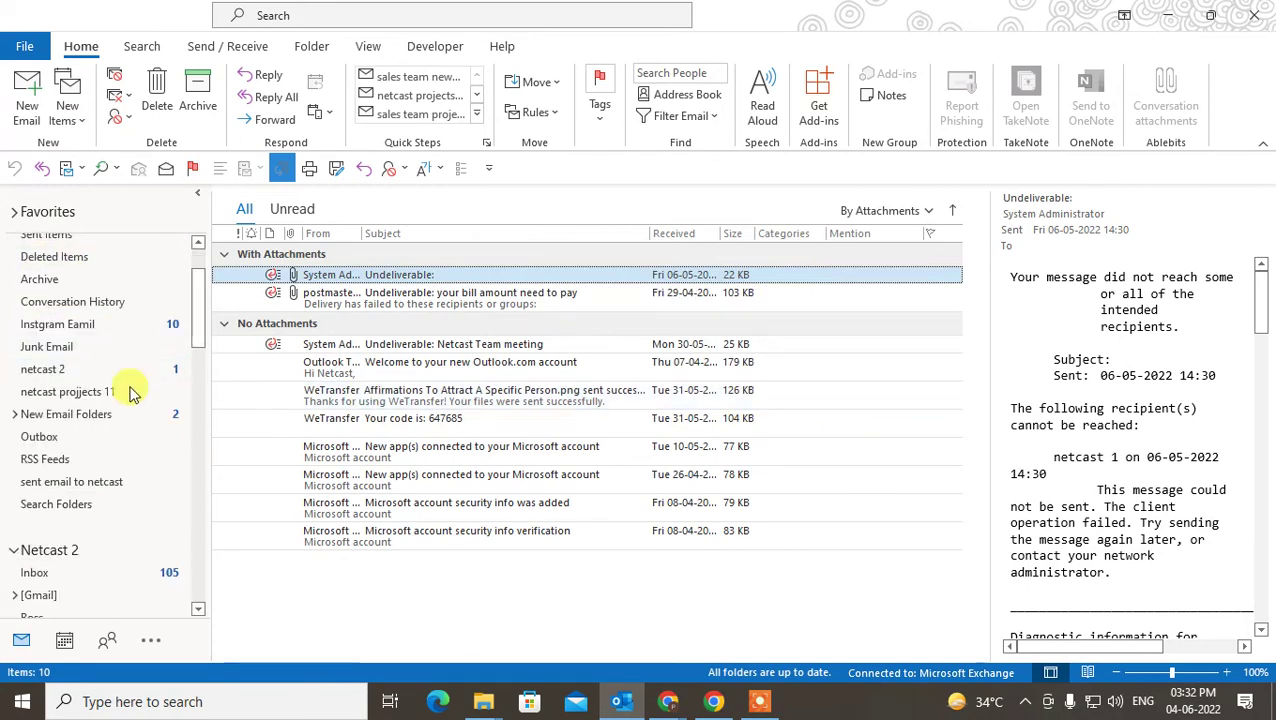
Switch to People view and review the Contacts folders, ending on the main account's 30 contacts.
click(108, 645)
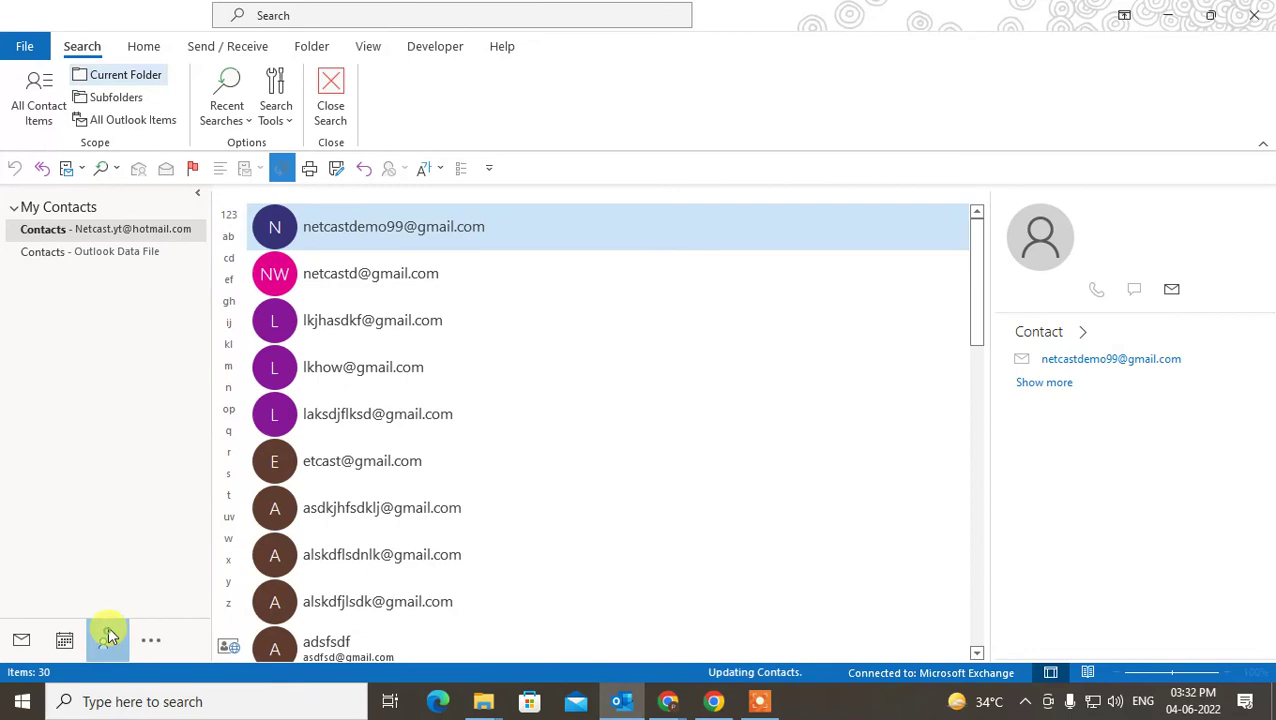
click(120, 230)
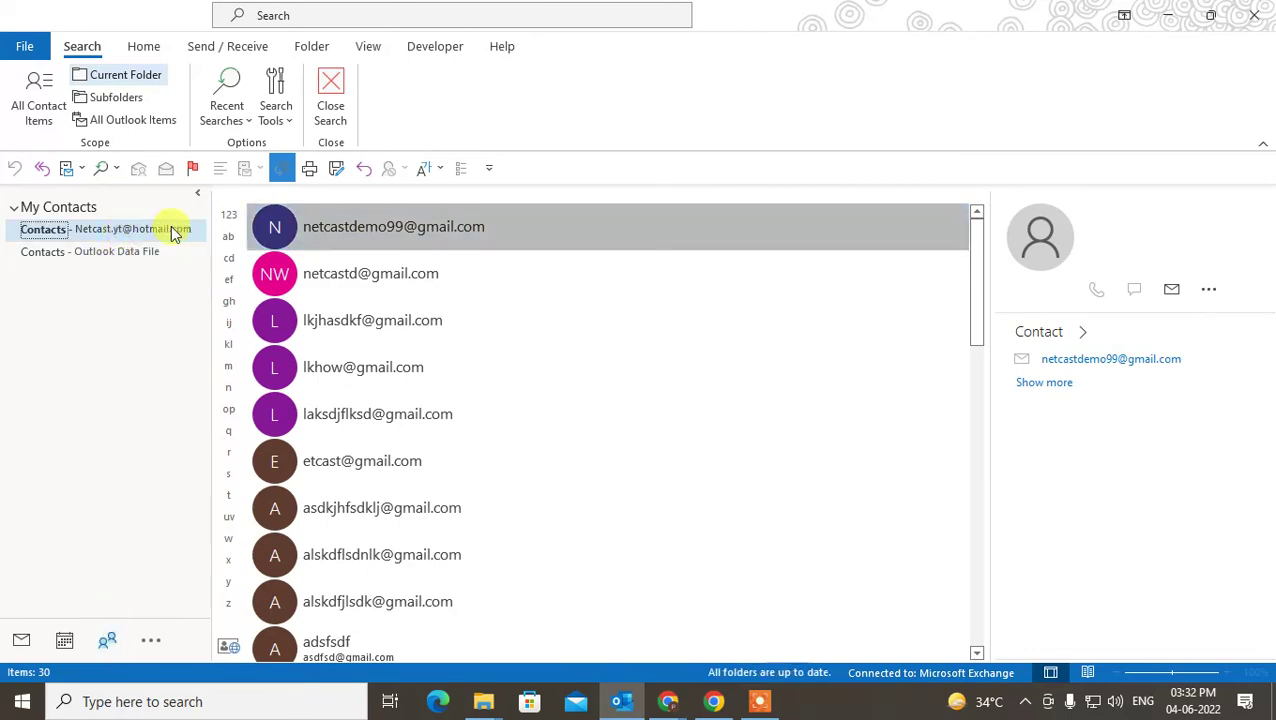
scroll(421, 364, down, 7)
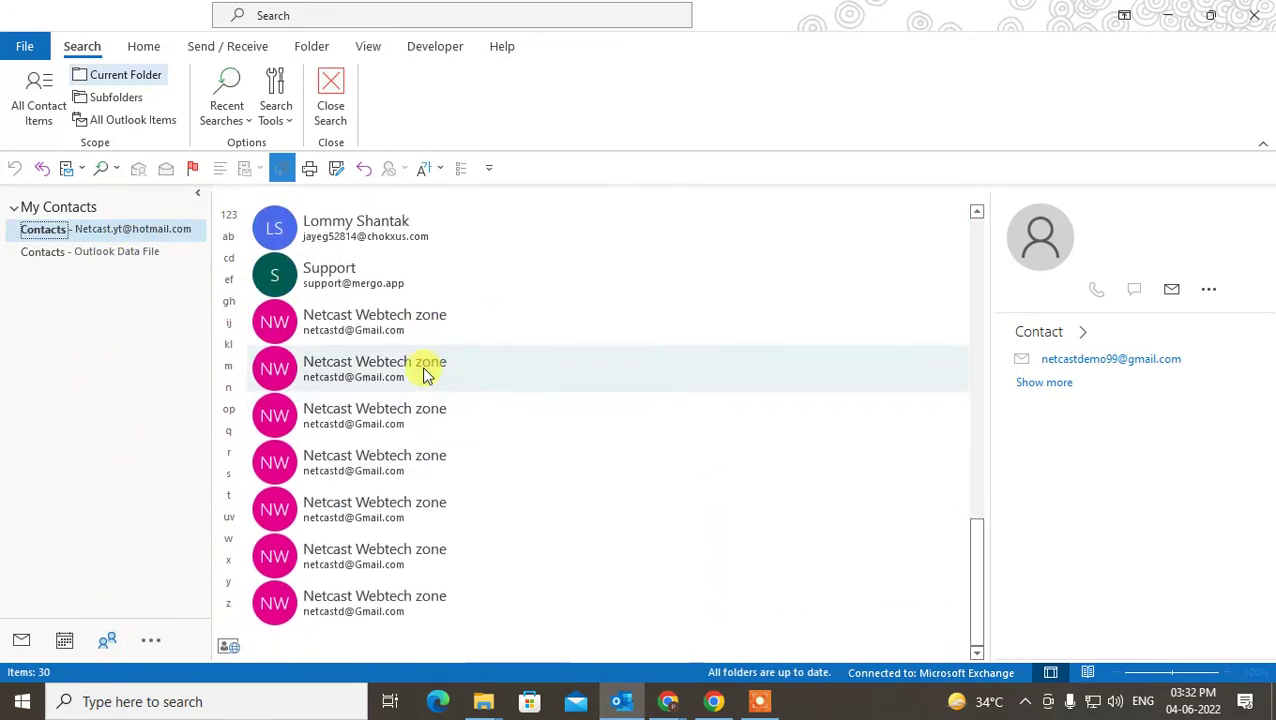
scroll(575, 512, up, 8)
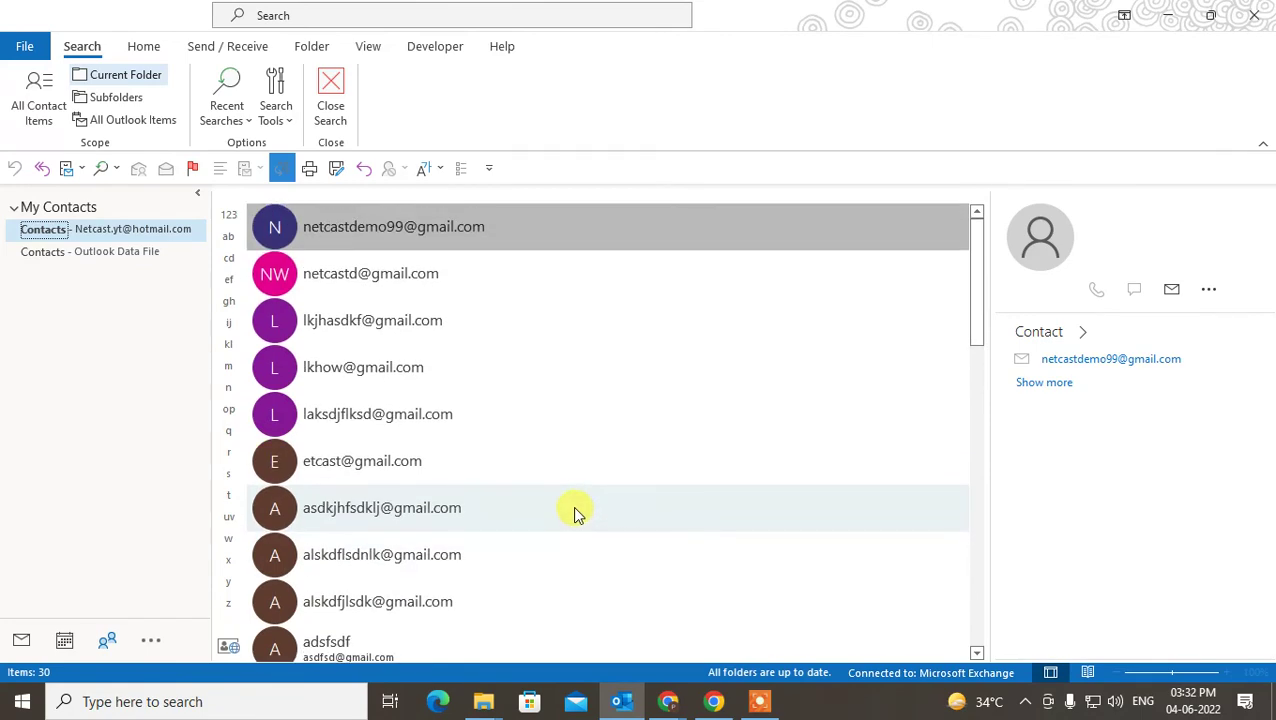
click(128, 253)
scroll(587, 445, down, 5)
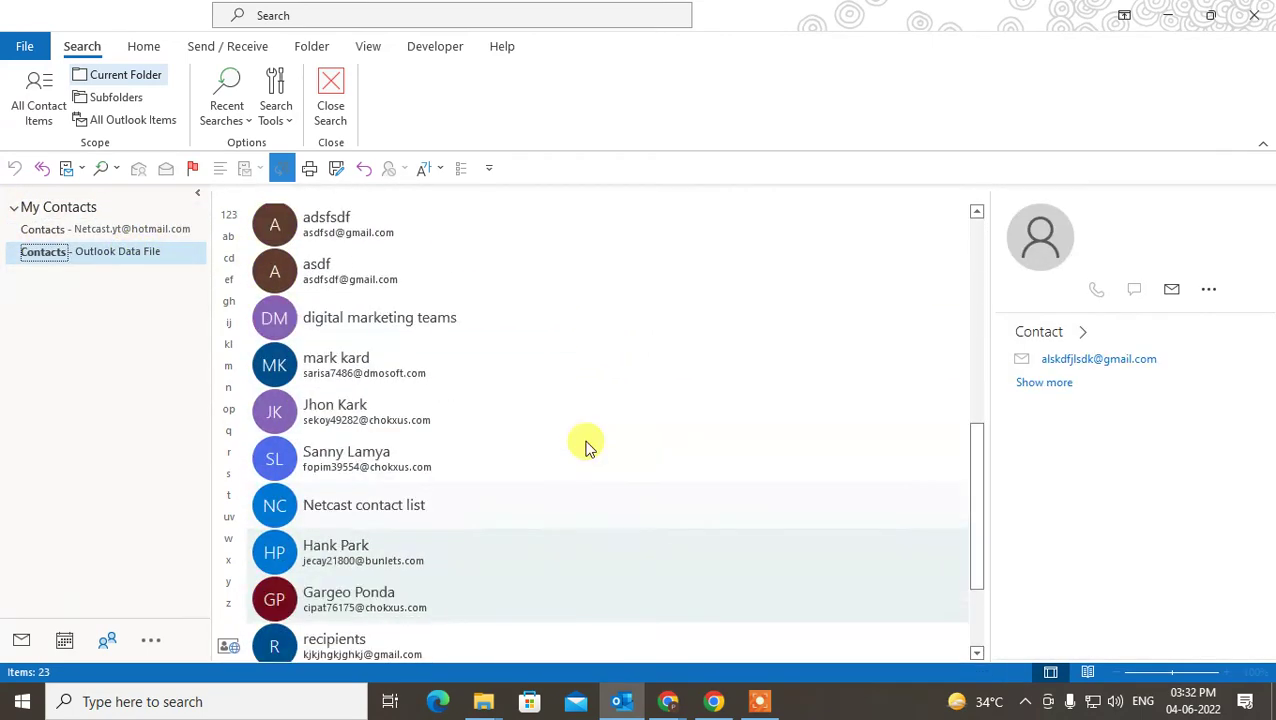
scroll(670, 438, up, 5)
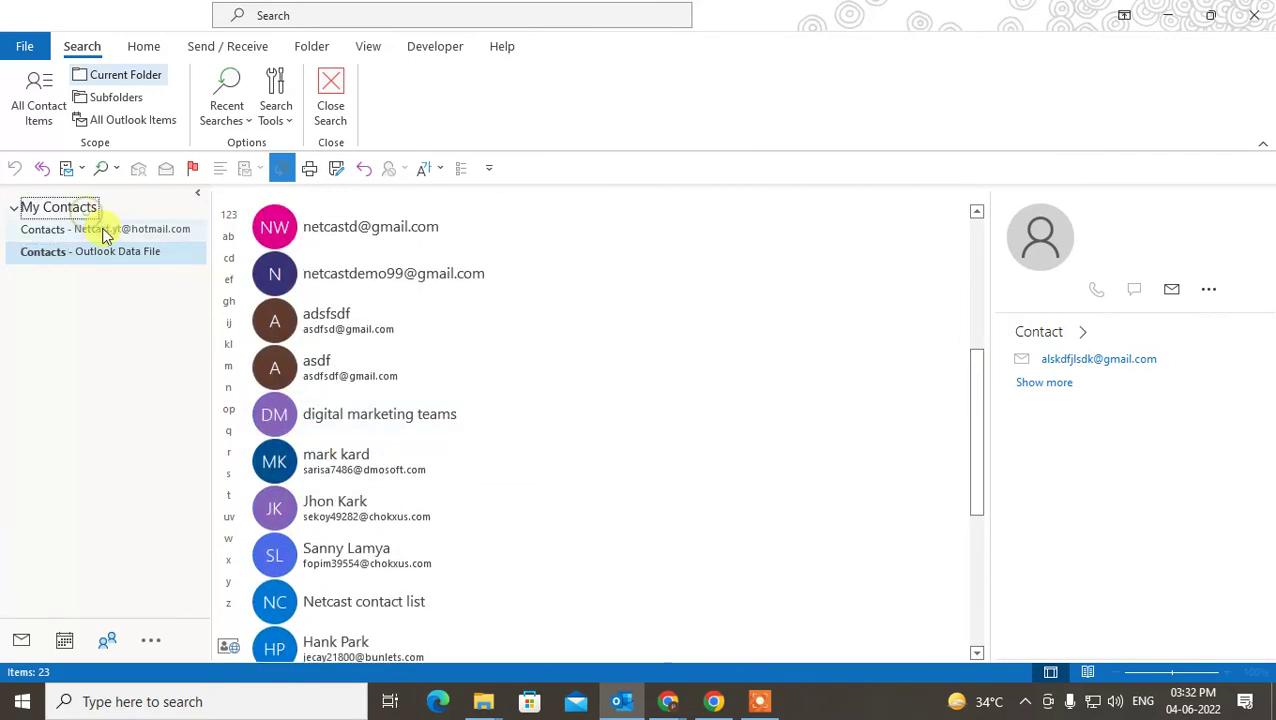
click(102, 229)
scroll(652, 392, down, 3)
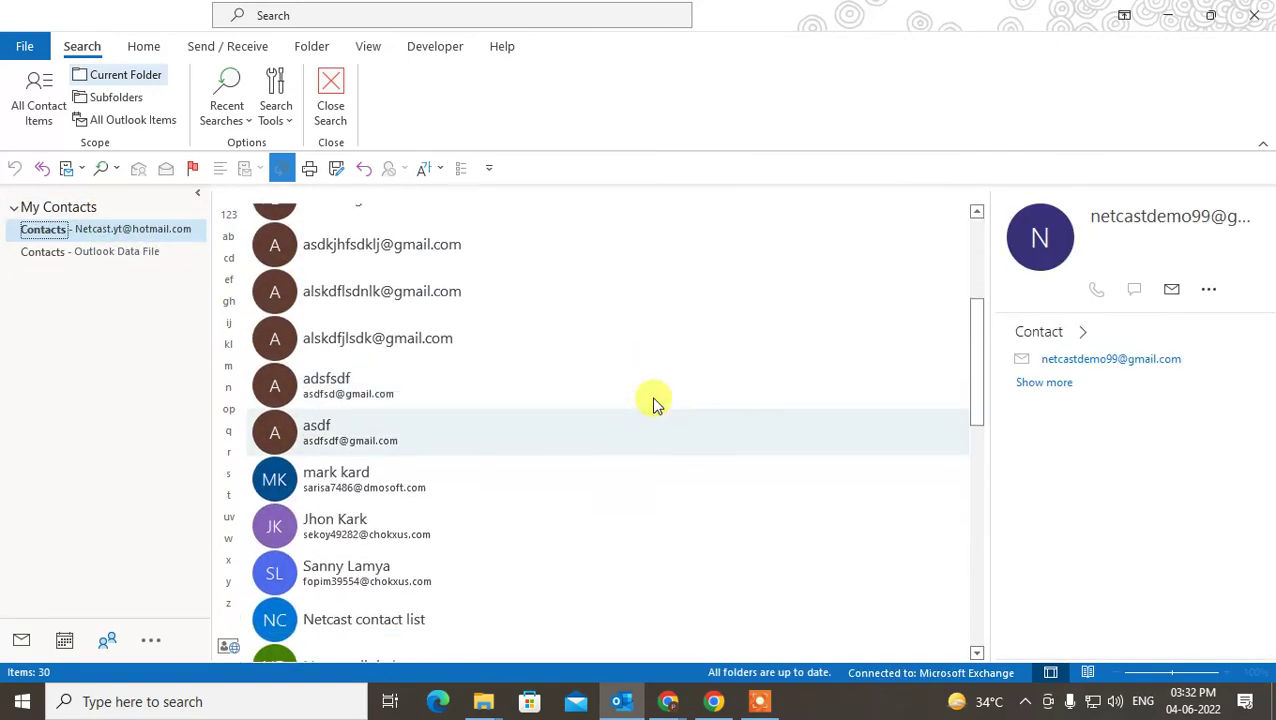